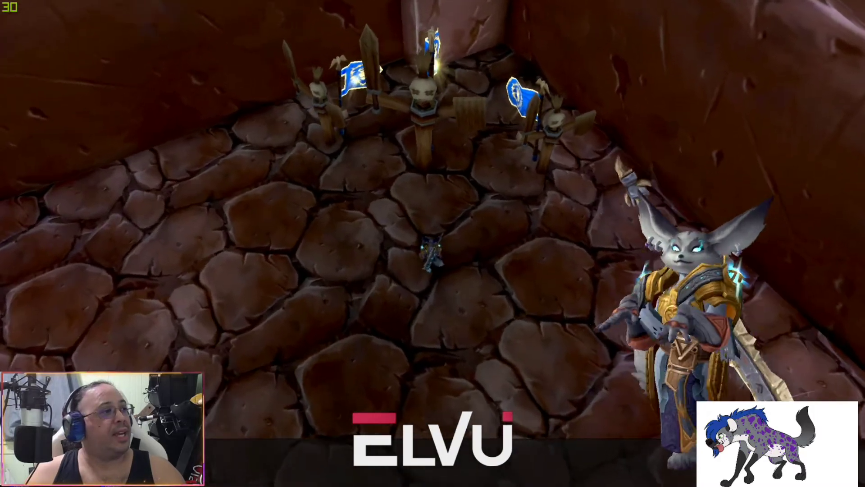
Step: Switch to the WoW Lazy Macros page in the browser and copy the import string of the Blood DK SL macro
key(alt+Tab)
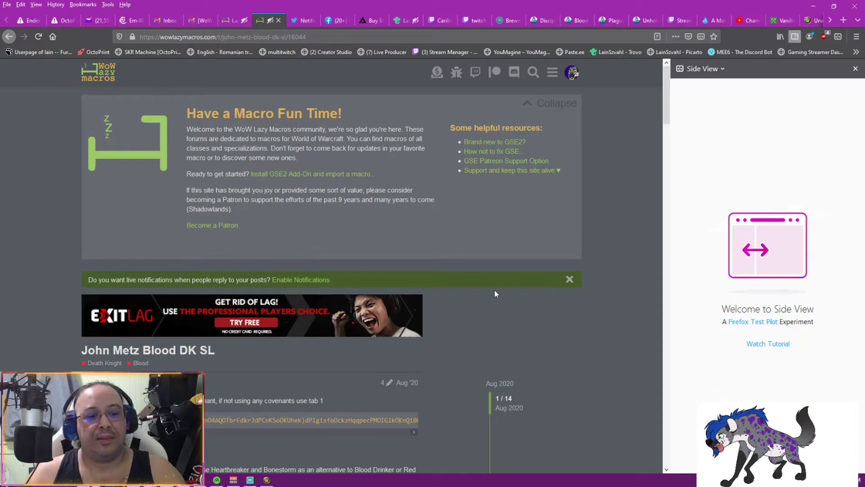
scroll(494, 292, down, 3)
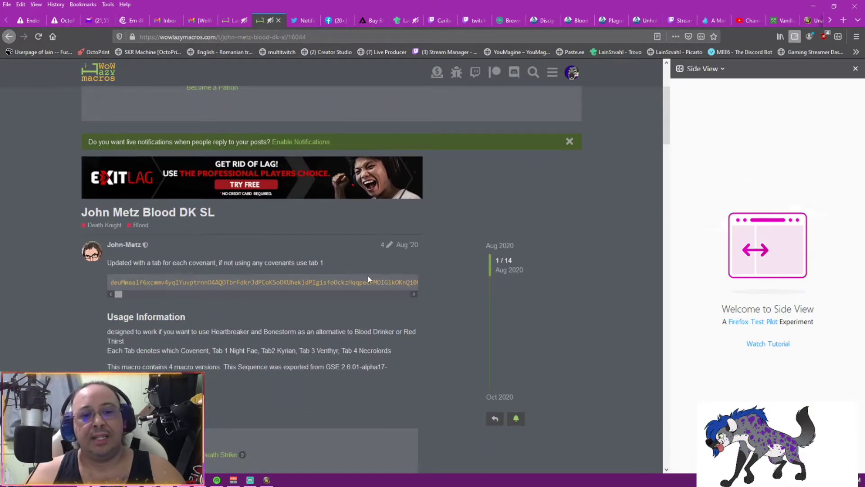
scroll(252, 341, down, 1)
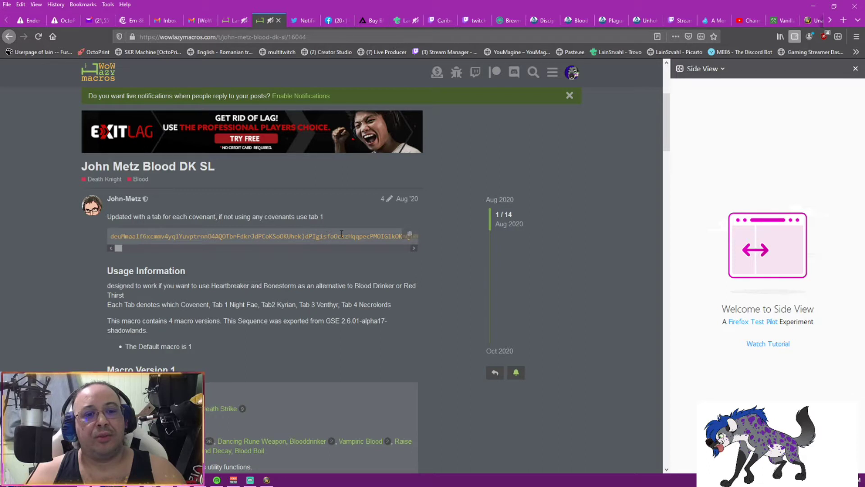
drag(112, 240, 217, 236)
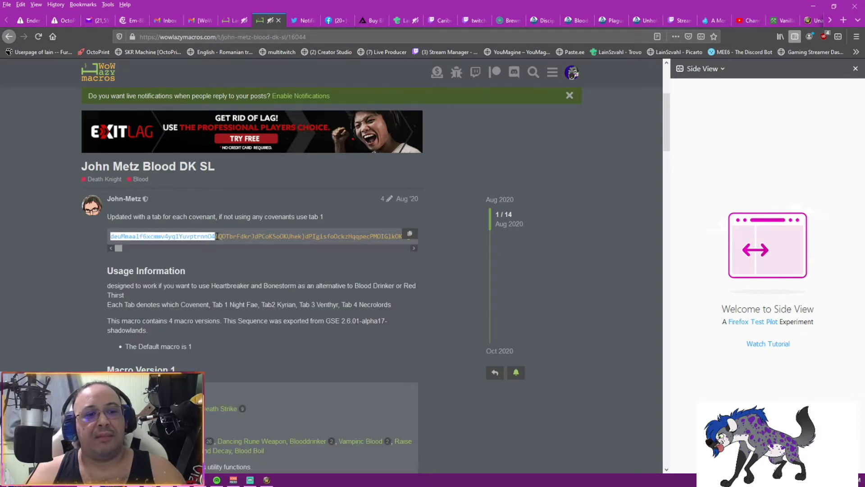
click(266, 260)
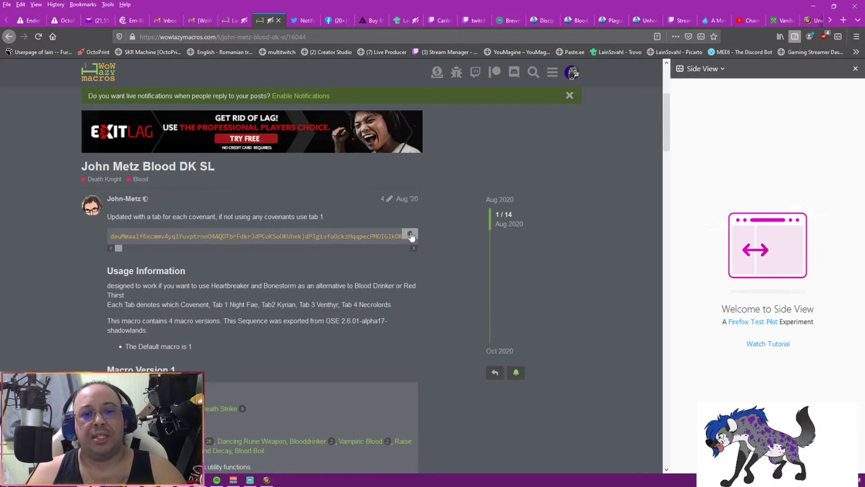
click(411, 235)
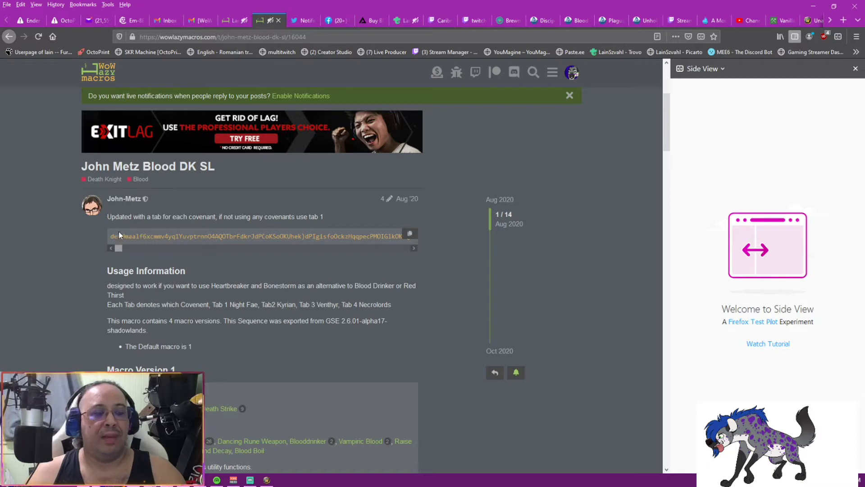
Step: Examine the Blood DK post's usage information, covenant tab assignments, four macro versions and replies
scroll(297, 260, down, 6)
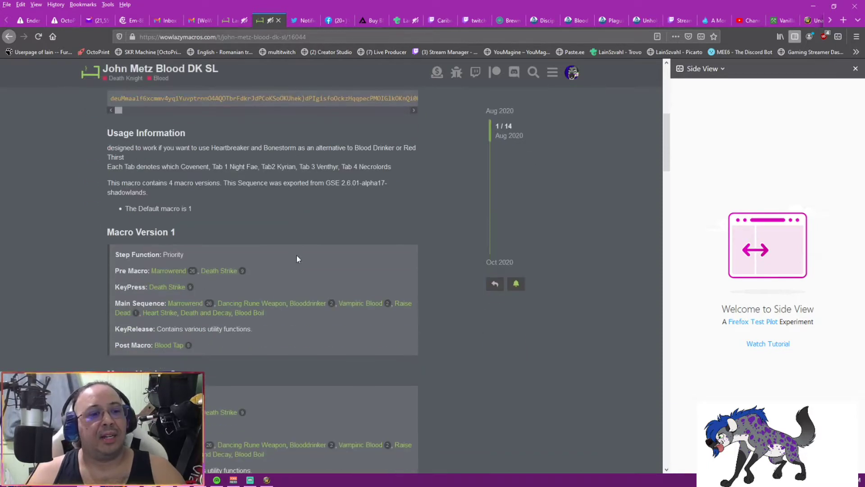
scroll(346, 283, up, 6)
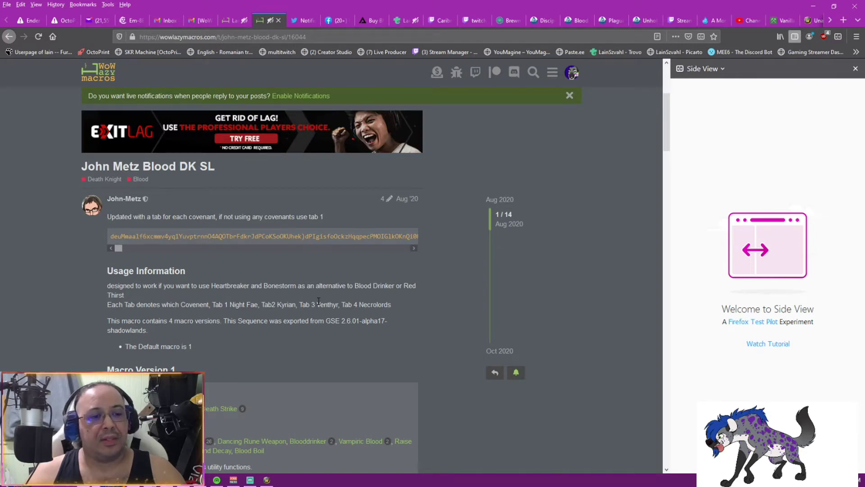
scroll(308, 223, down, 2)
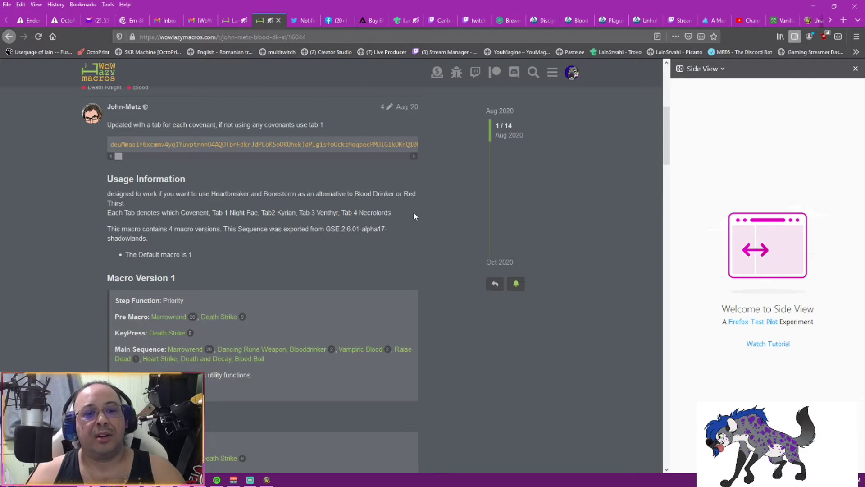
scroll(419, 211, down, 10)
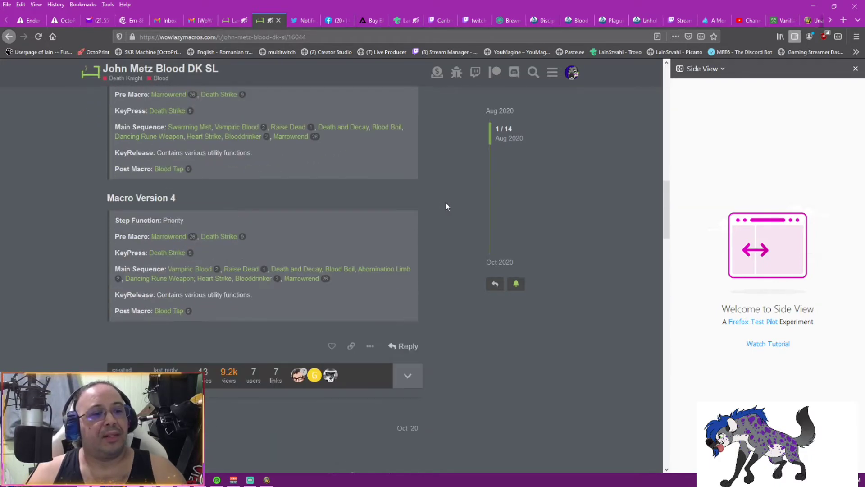
scroll(347, 307, up, 10)
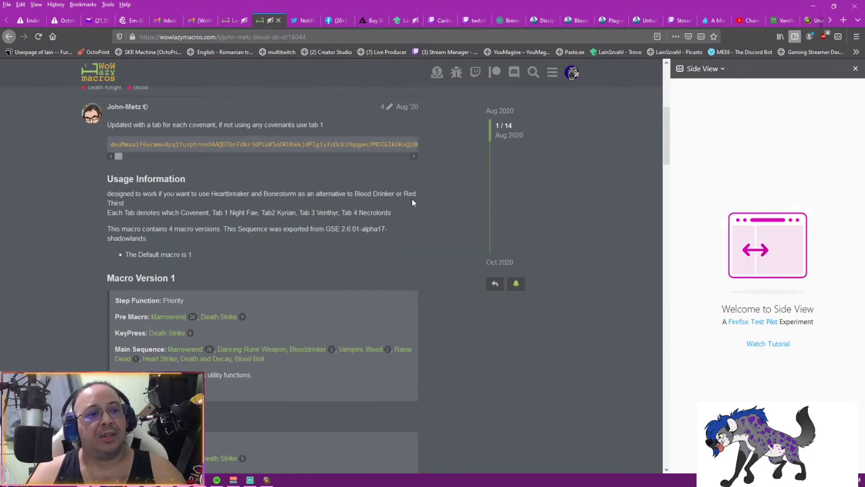
scroll(412, 199, up, 2)
scroll(412, 199, down, 10)
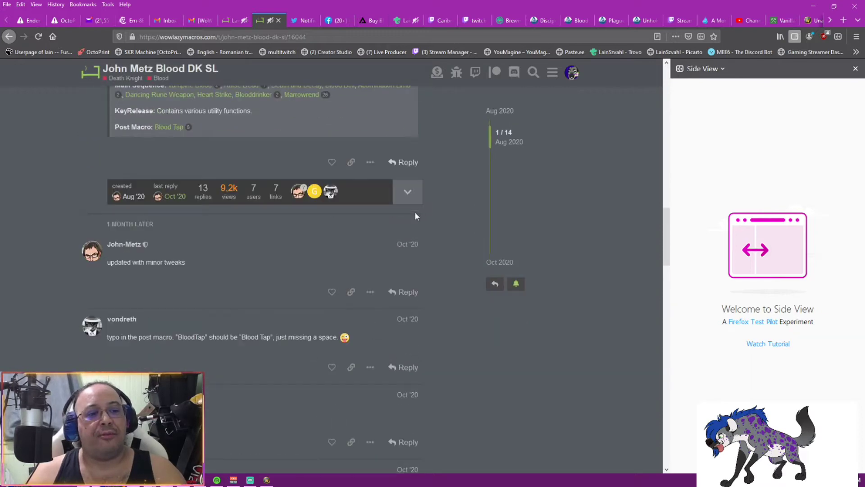
scroll(415, 212, down, 10)
scroll(416, 215, down, 10)
scroll(412, 210, up, 7)
scroll(336, 159, up, 15)
scroll(323, 134, up, 5)
scroll(340, 367, down, 4)
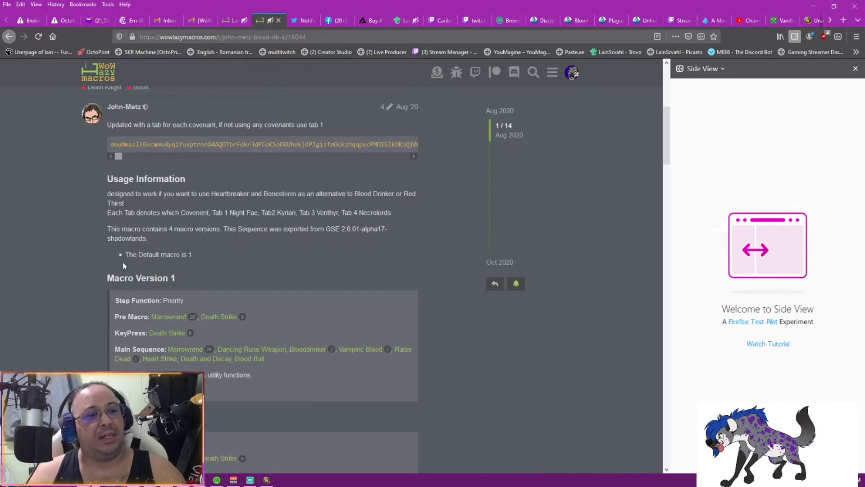
scroll(337, 259, up, 3)
scroll(252, 330, down, 4)
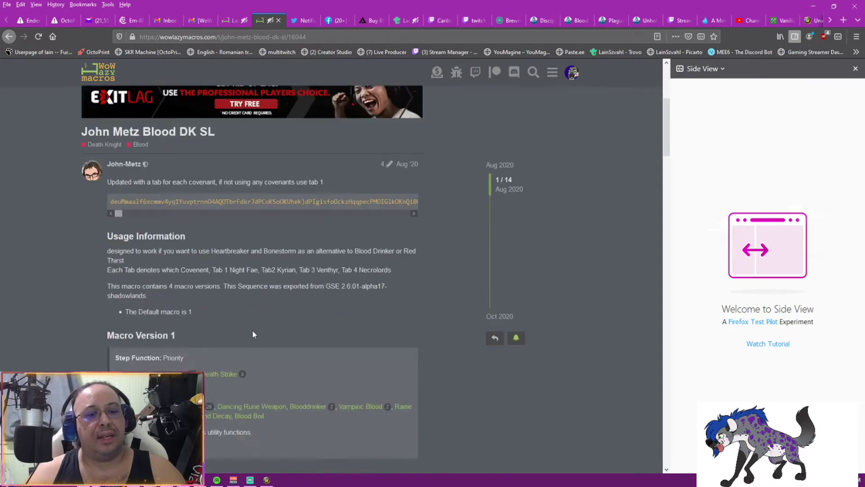
scroll(254, 327, down, 10)
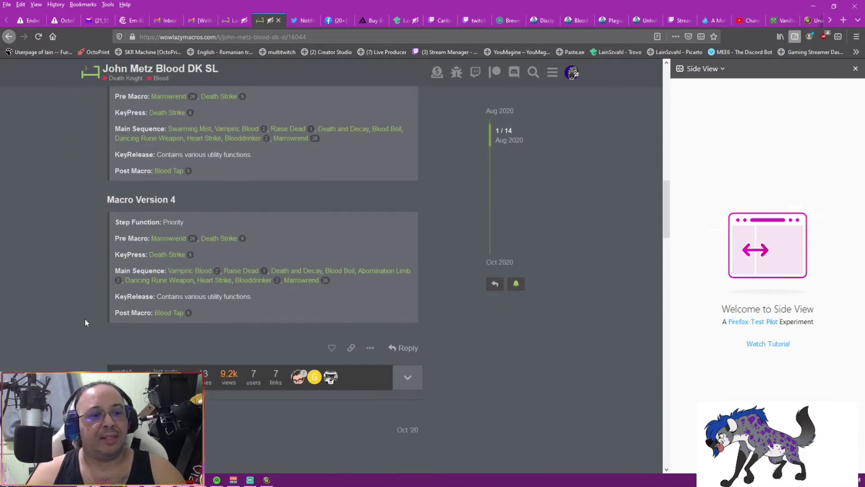
scroll(85, 318, up, 8)
scroll(83, 315, up, 6)
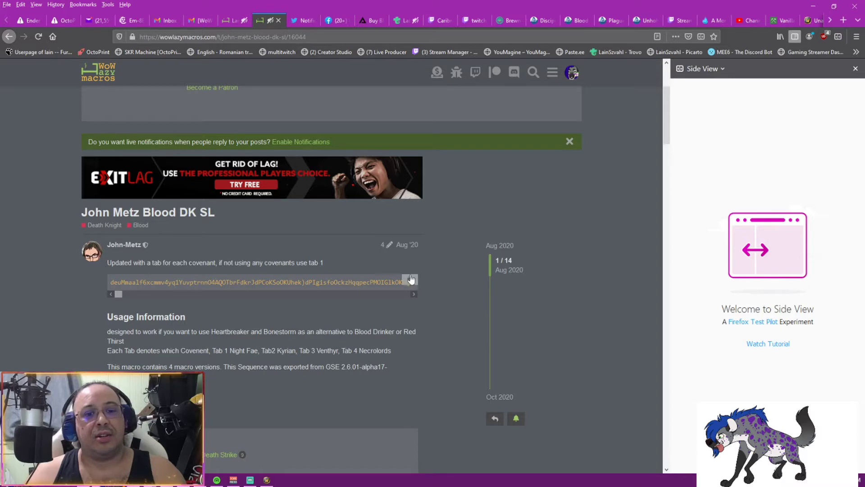
Step: Copy the Blood DK macro string once more and switch back to the World of Warcraft game view
click(412, 280)
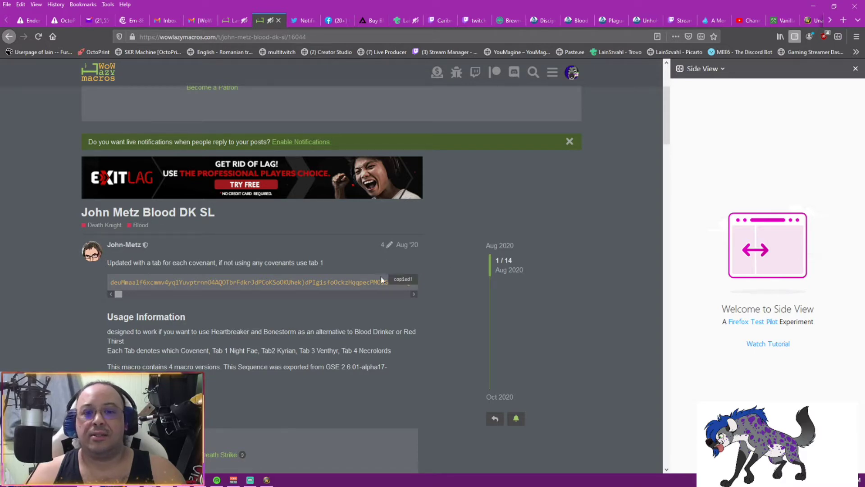
click(813, 6)
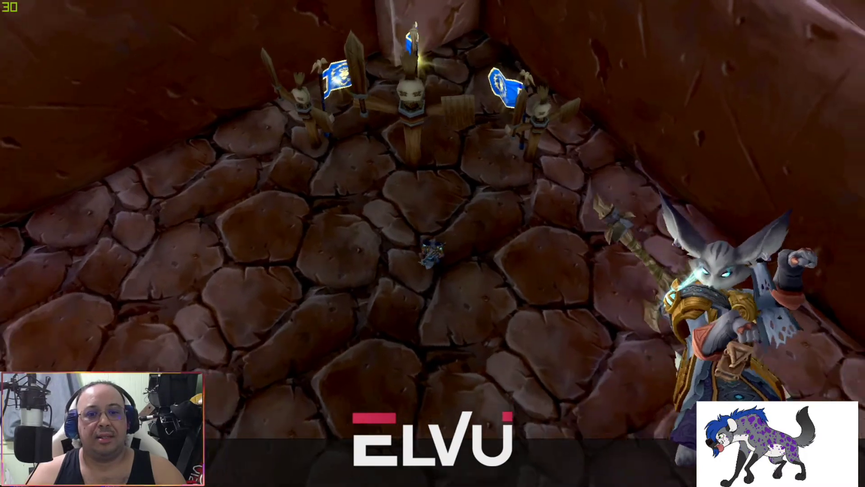
key(Escape)
key(w)
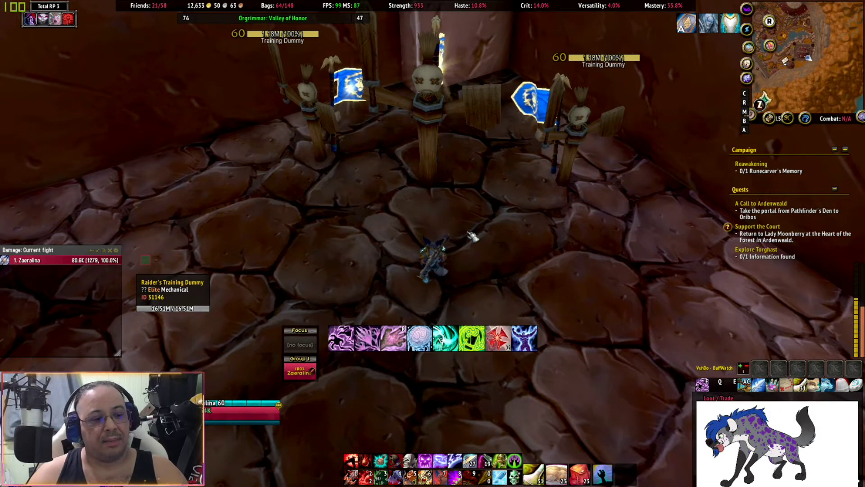
Step: Open the GSE Sequence Viewer and import the copied macro string as a new sequence
key(Return)
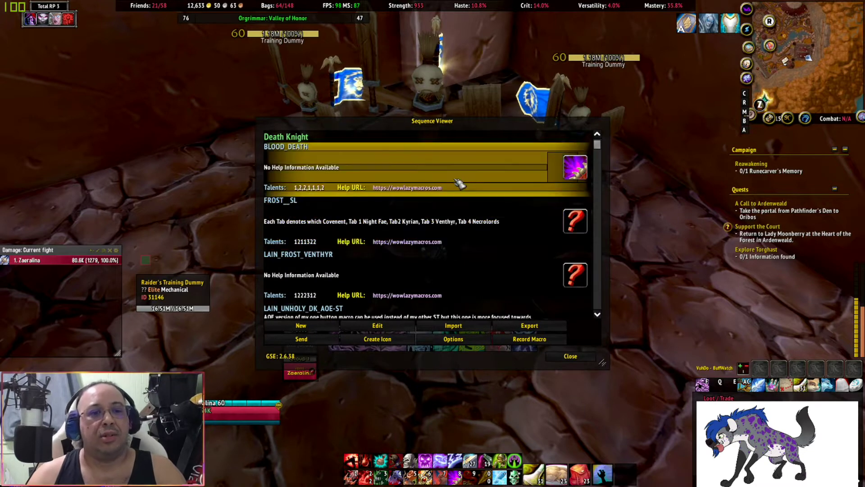
drag(423, 140, 427, 102)
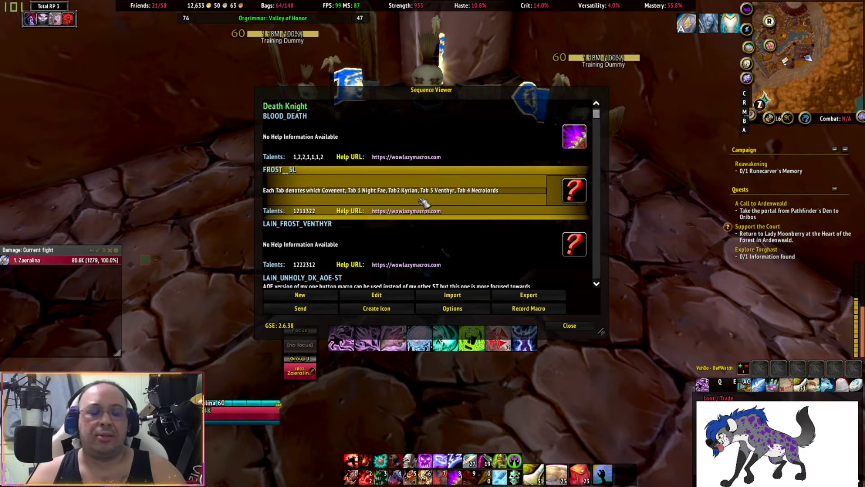
click(452, 297)
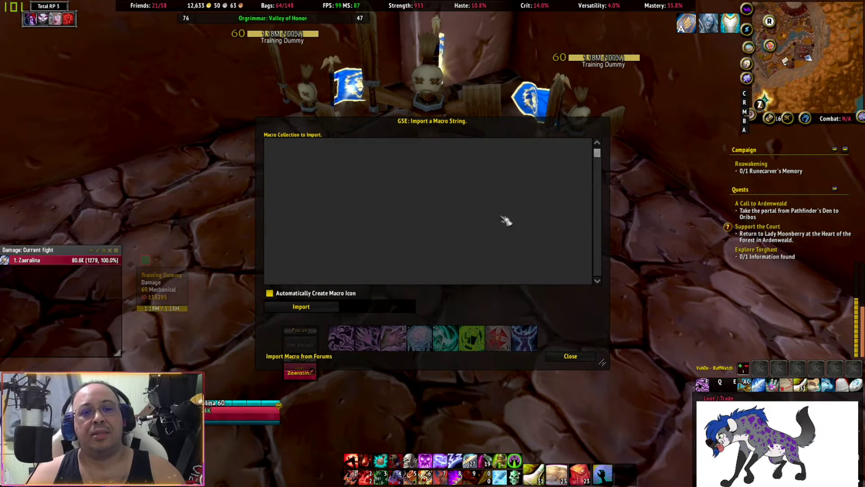
click(380, 231)
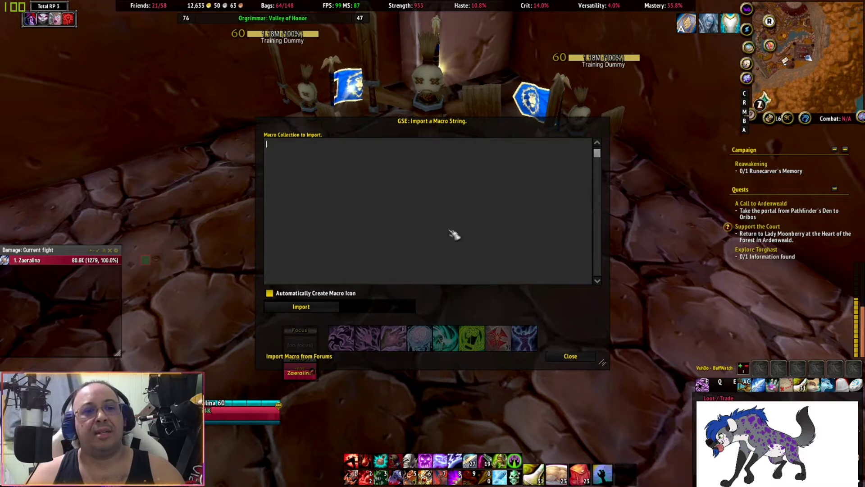
key(ctrl+v)
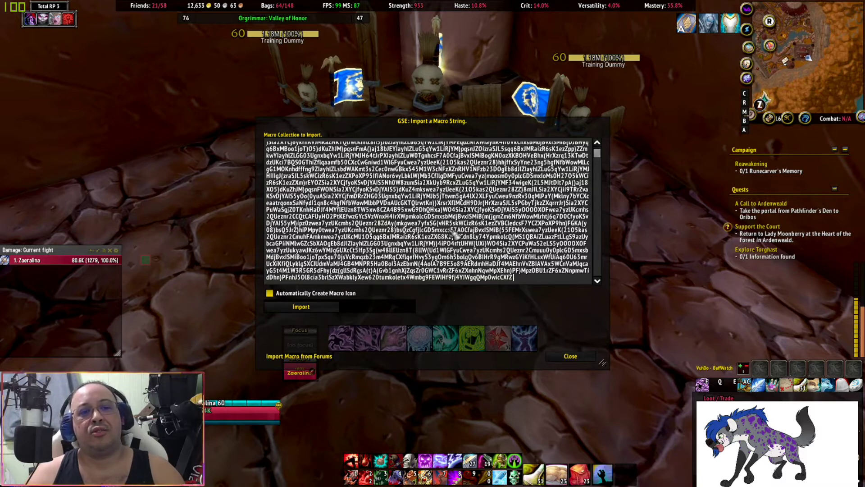
click(301, 308)
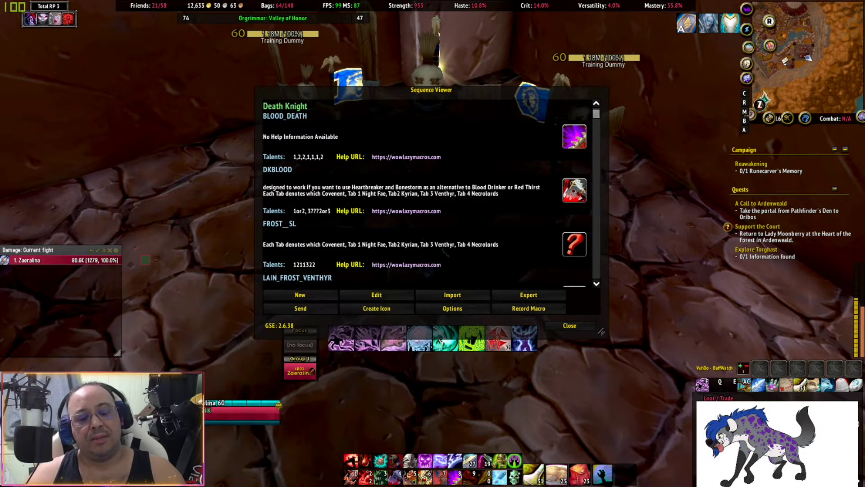
Step: Open the imported DKBLOOD sequence in the Sequence Editor and move the editor window aside to make room for the talents
click(397, 212)
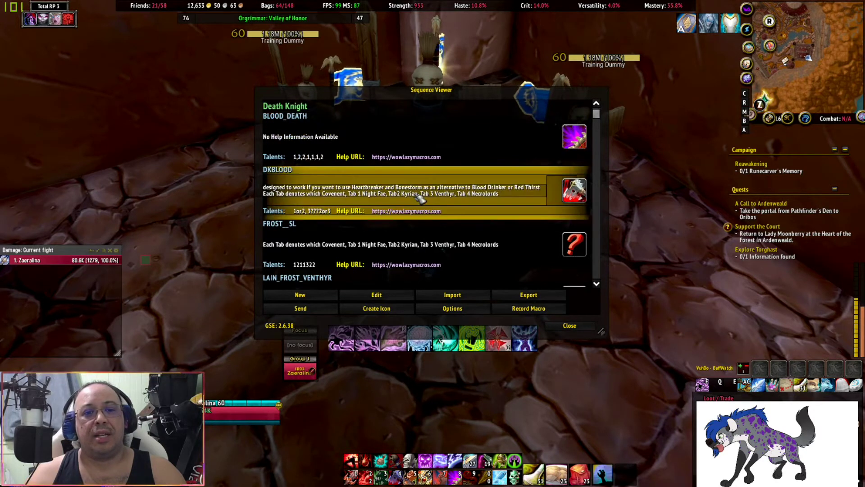
double_click(363, 196)
drag(424, 113, 419, 70)
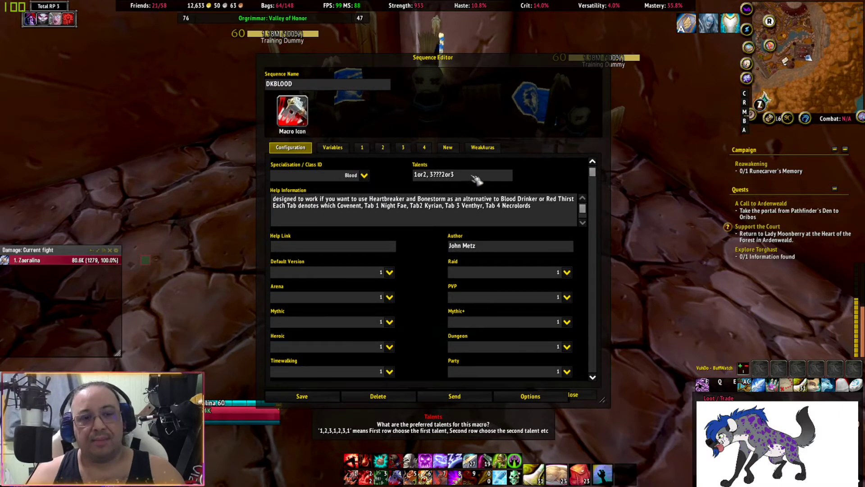
drag(431, 59, 499, 52)
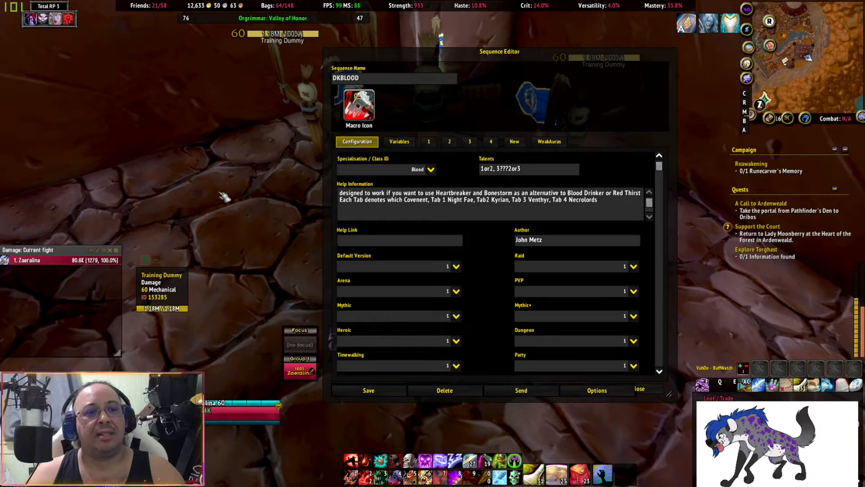
Step: Open the character's talents and select Blood Tap in the level 30 row
key(n)
click(76, 304)
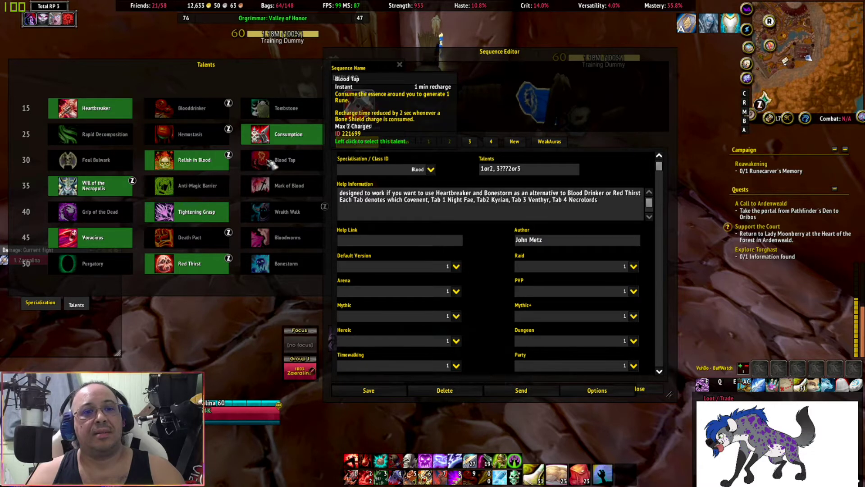
click(272, 163)
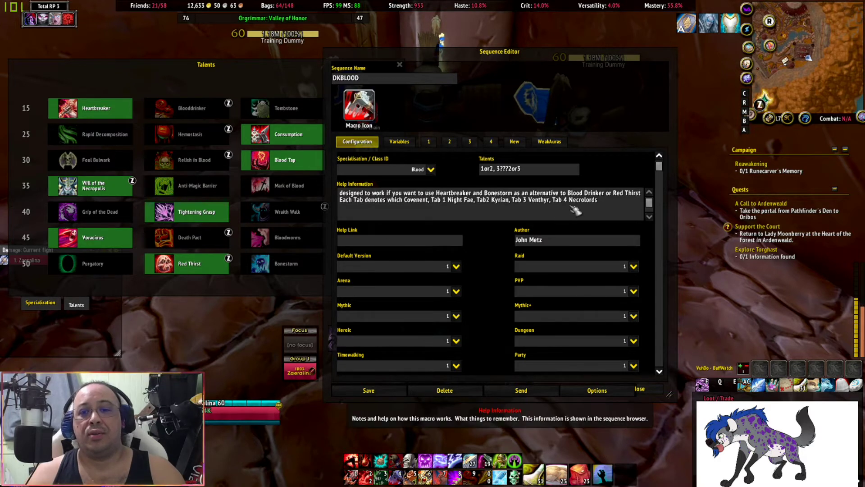
Step: Set the DKBLOOD sequence's Default Version, Arena, Mythic, Heroic and Timewalking versions to 4
click(456, 266)
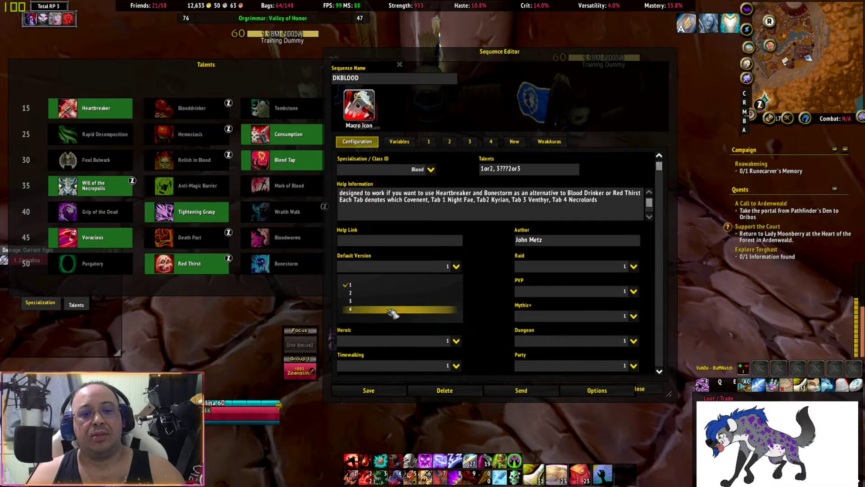
click(392, 310)
click(456, 291)
click(405, 334)
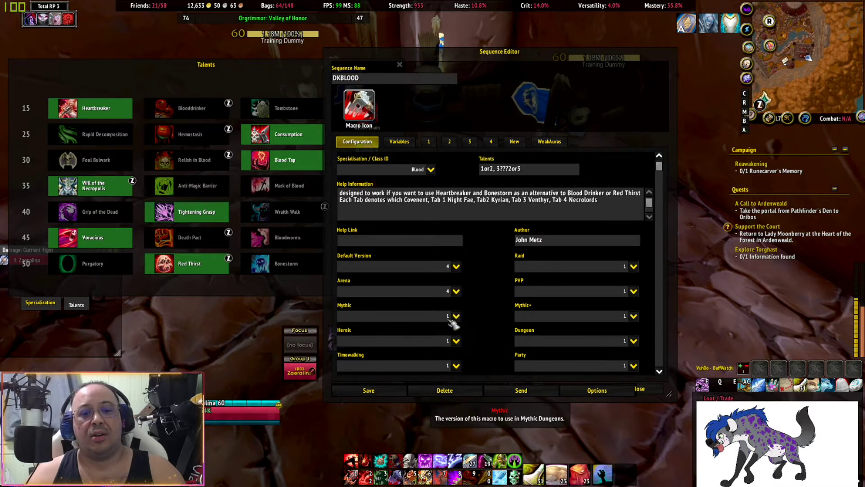
click(456, 316)
click(406, 359)
click(456, 341)
click(388, 383)
click(456, 366)
click(390, 408)
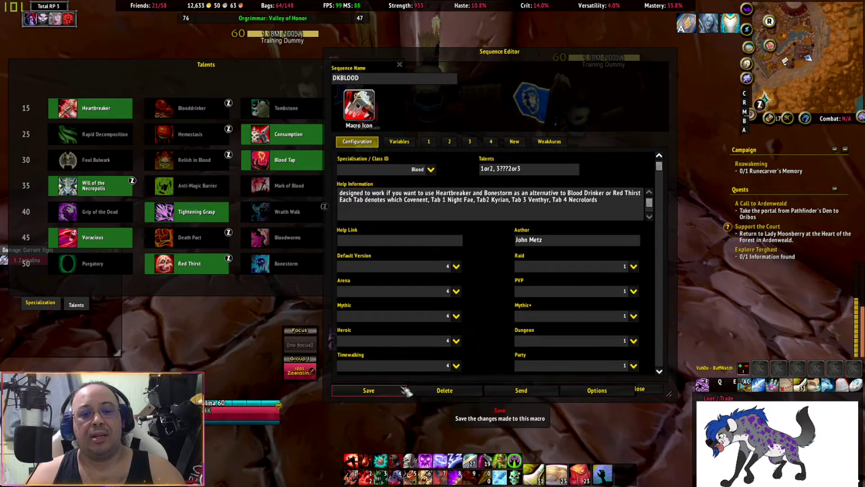
Step: Set the DKBLOOD sequence's Scenario, Party and Dungeon versions to 4
scroll(451, 361, down, 1)
click(456, 368)
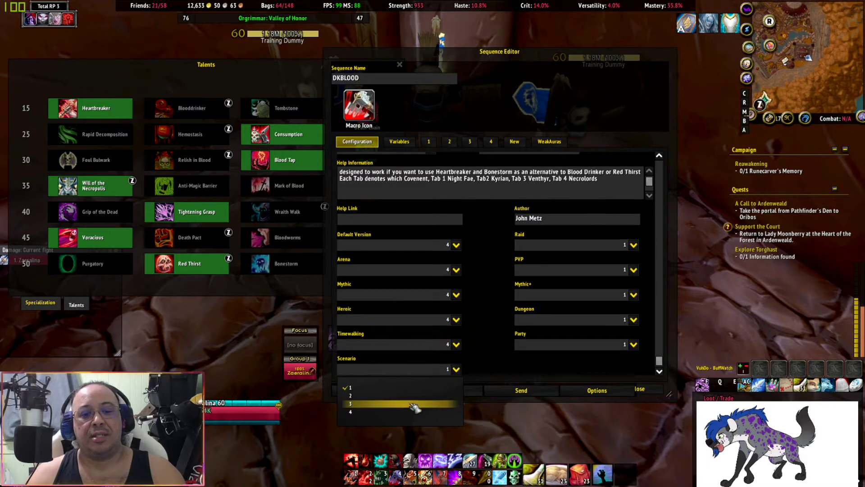
click(397, 411)
click(632, 344)
click(570, 388)
click(633, 319)
click(575, 368)
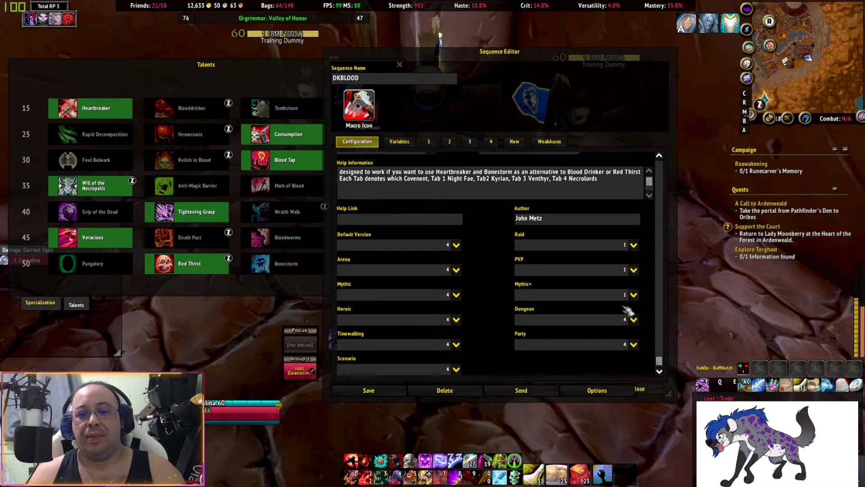
Step: Set the DKBLOOD sequence's Mythic+, PVP and Raid versions to 4
click(634, 295)
click(541, 339)
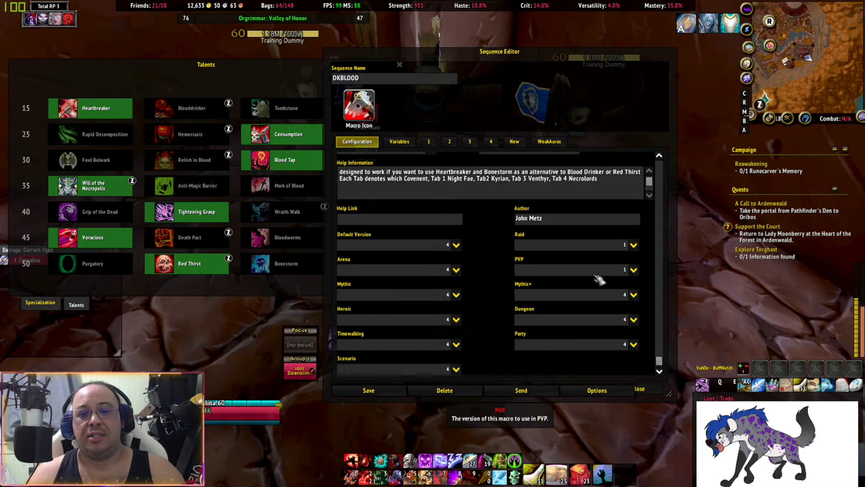
click(633, 270)
click(582, 318)
click(636, 247)
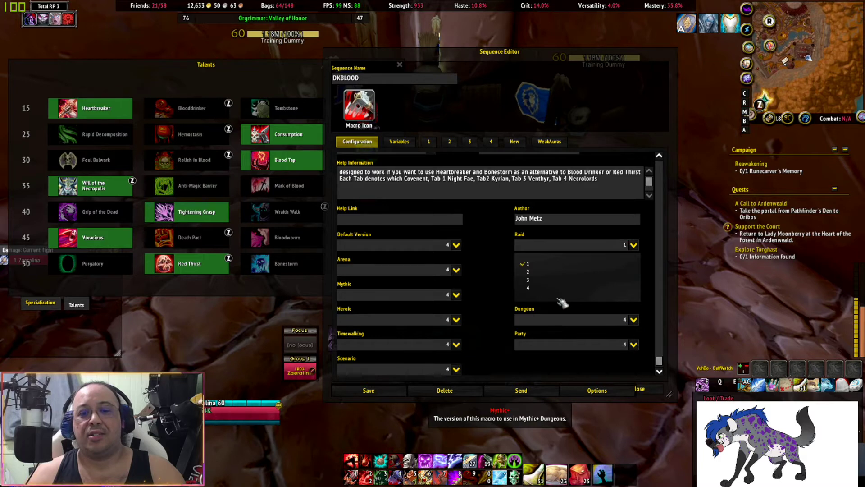
click(557, 293)
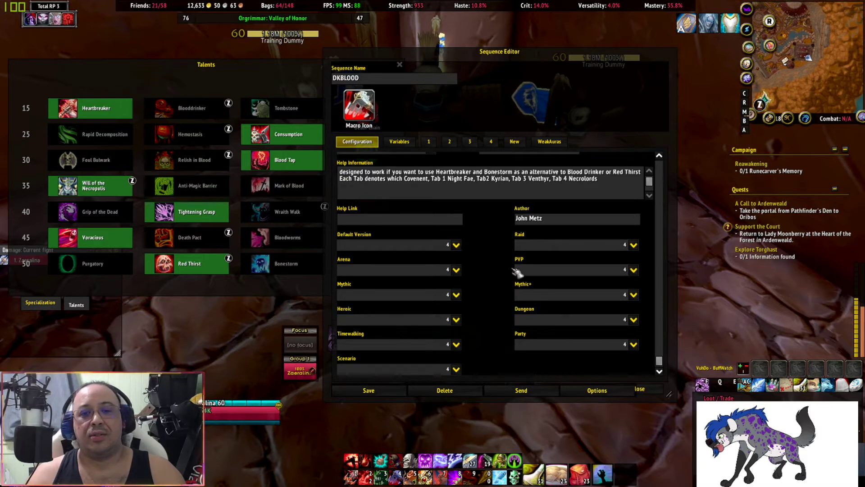
Step: Show the version 4 macro lines of DKBLOOD, save the sequence and close the Sequence Editor
scroll(472, 290, up, 2)
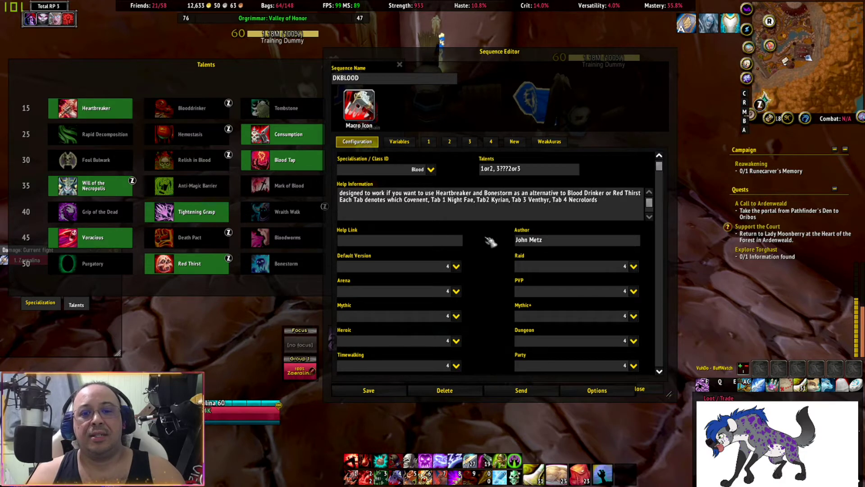
click(492, 142)
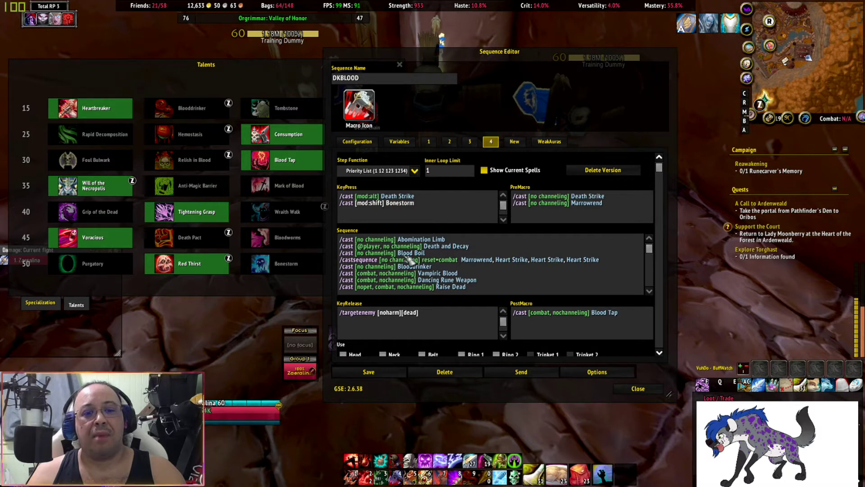
click(354, 372)
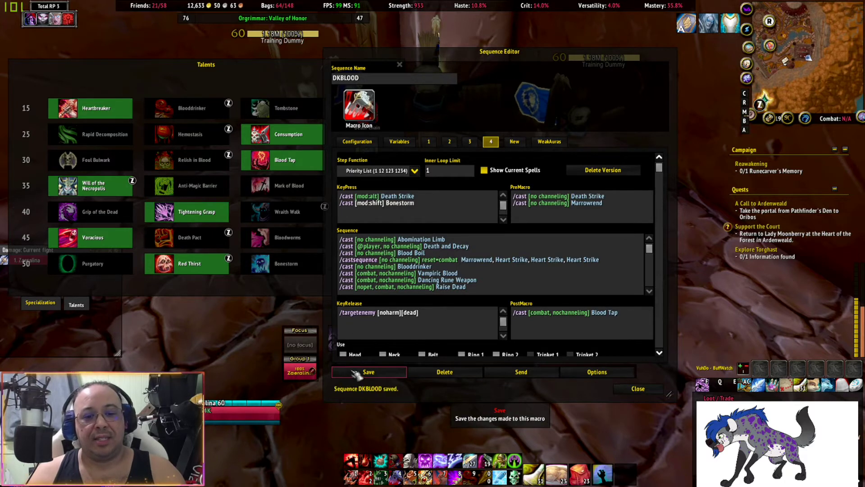
click(638, 389)
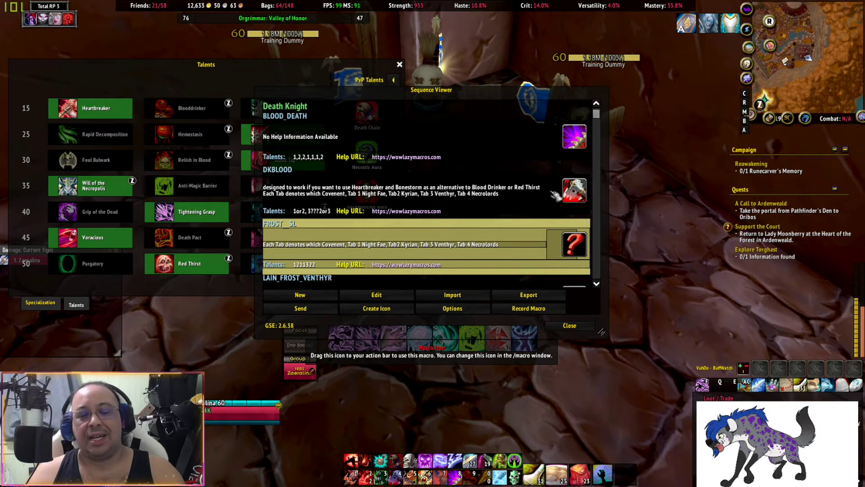
Step: Create a macro icon for DKBLOOD, place it in the Q slot of the action bar, and close the Sequence Viewer and talents
click(393, 197)
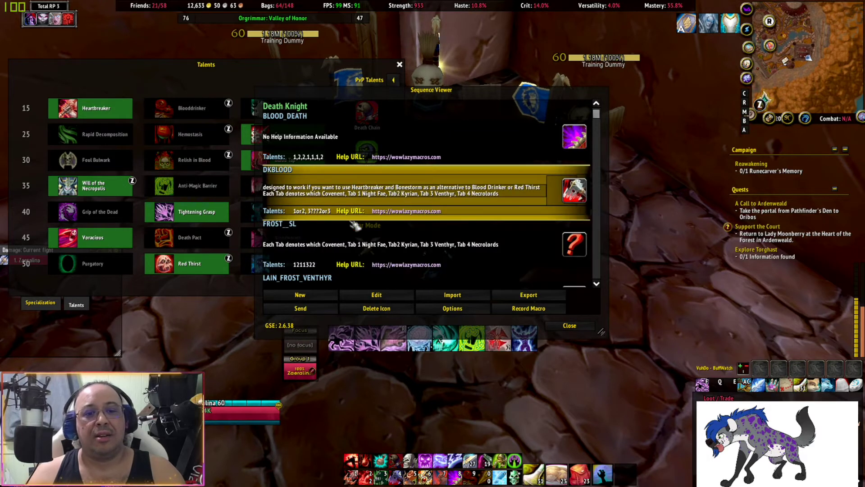
click(379, 310)
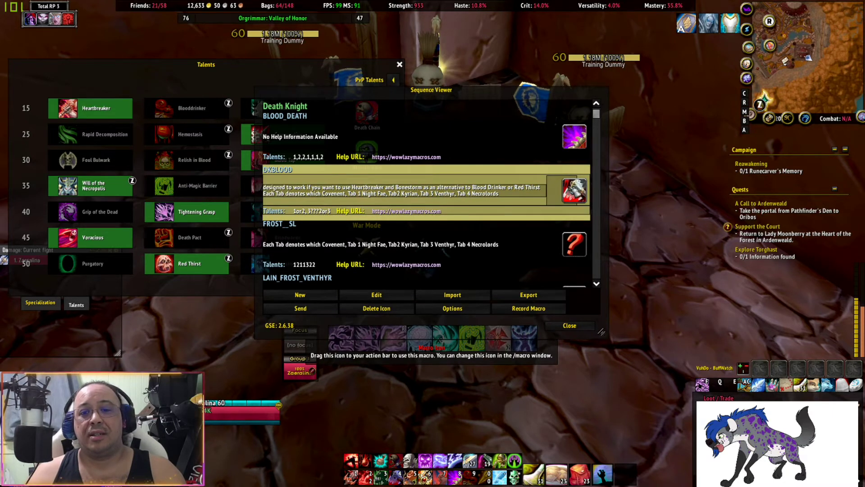
drag(569, 181, 716, 384)
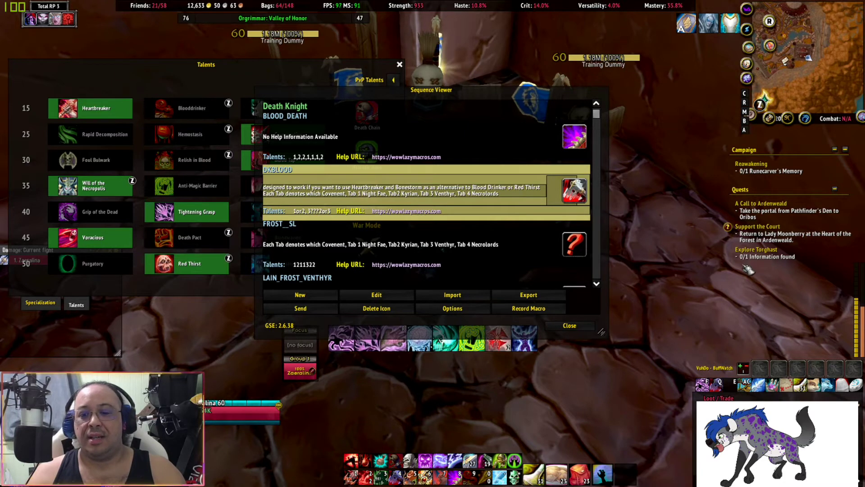
click(591, 328)
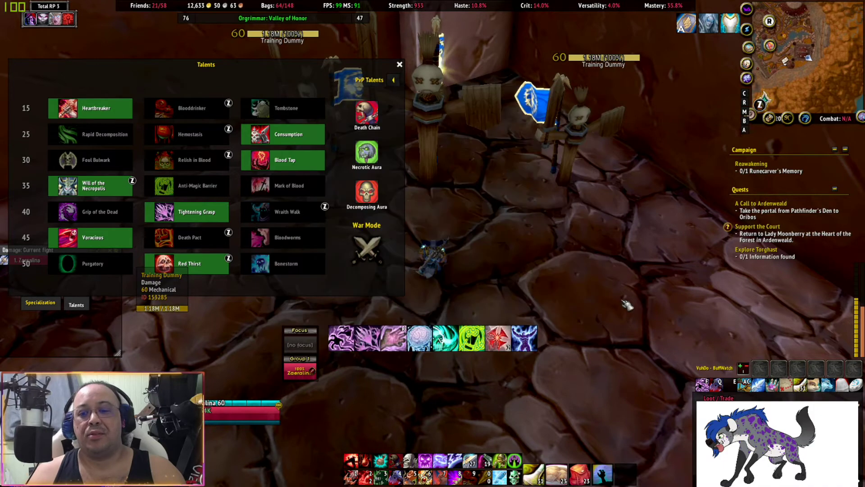
click(399, 64)
Step: Switch to Razer Synapse and inspect the press and release delays of the Q press 150ms macro
mouse_move(64, 261)
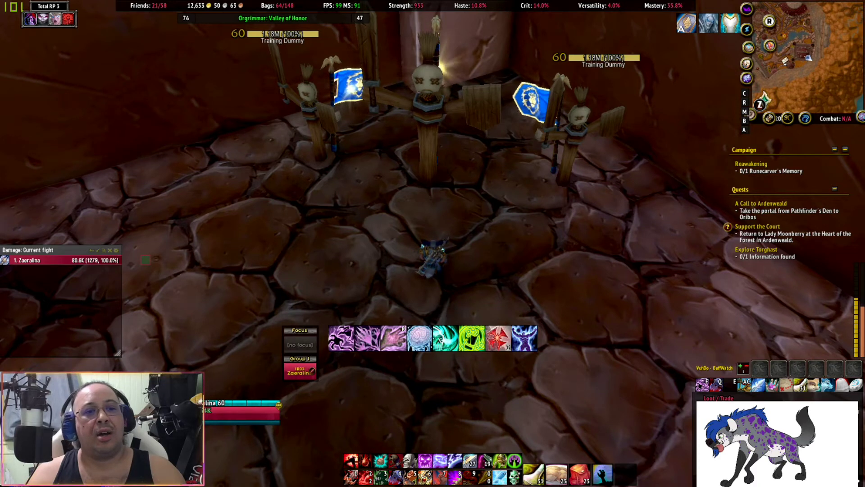
drag(0, 55, 486, 108)
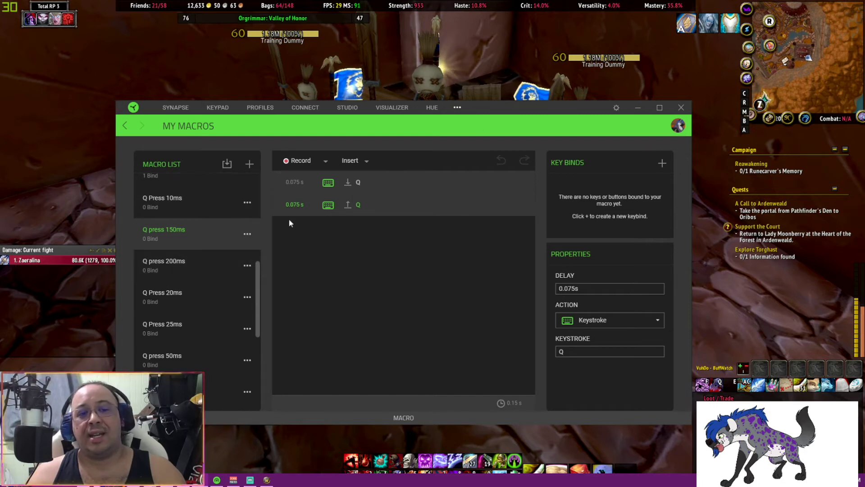
click(296, 188)
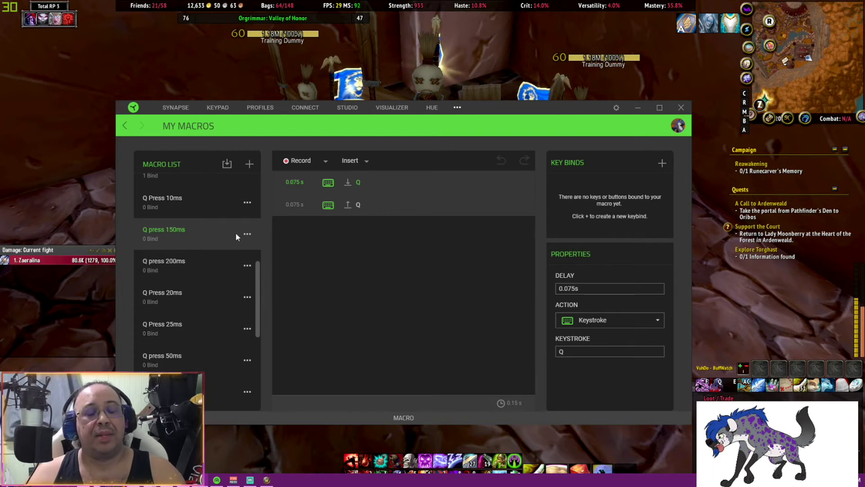
click(301, 198)
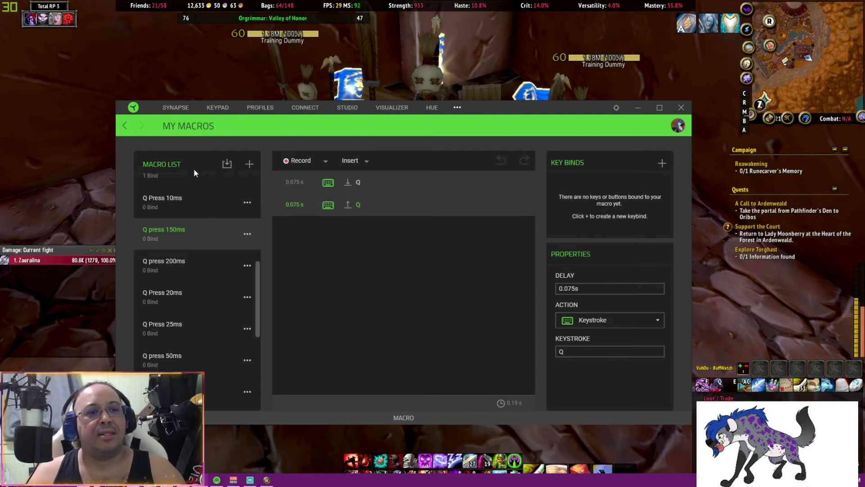
Step: Go to the keypad customization and review the playback options of the key assigned to the Q press 105ms macro
click(127, 122)
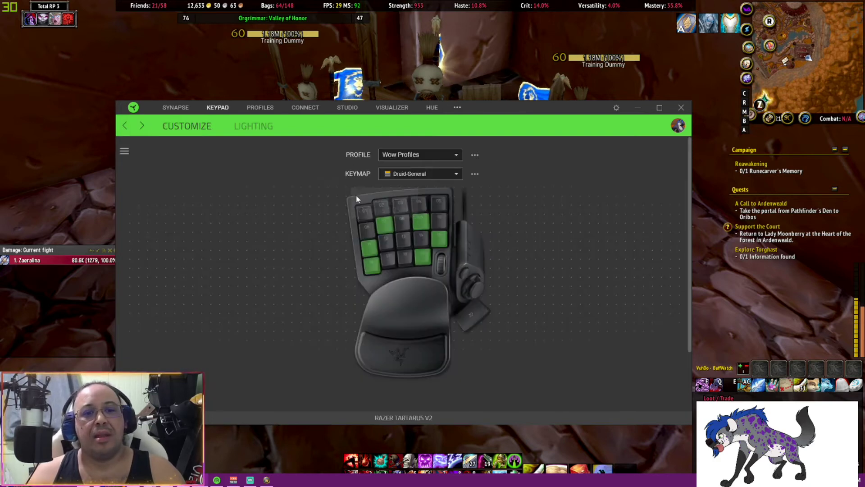
click(386, 229)
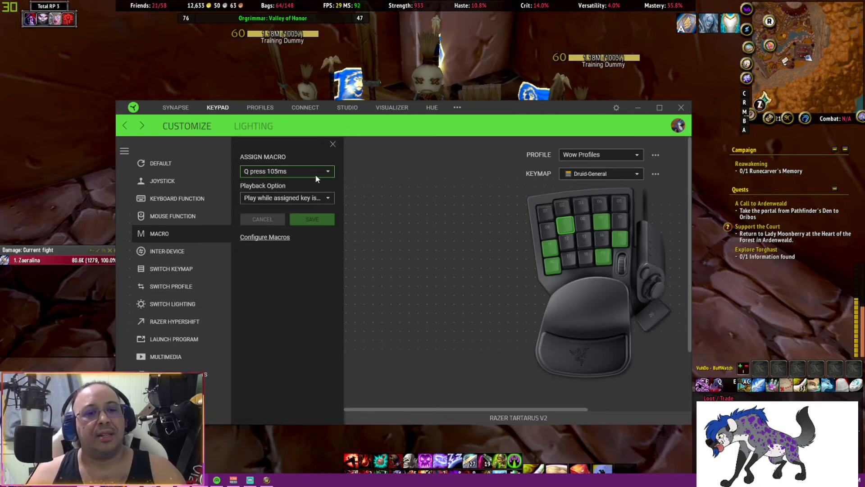
click(324, 198)
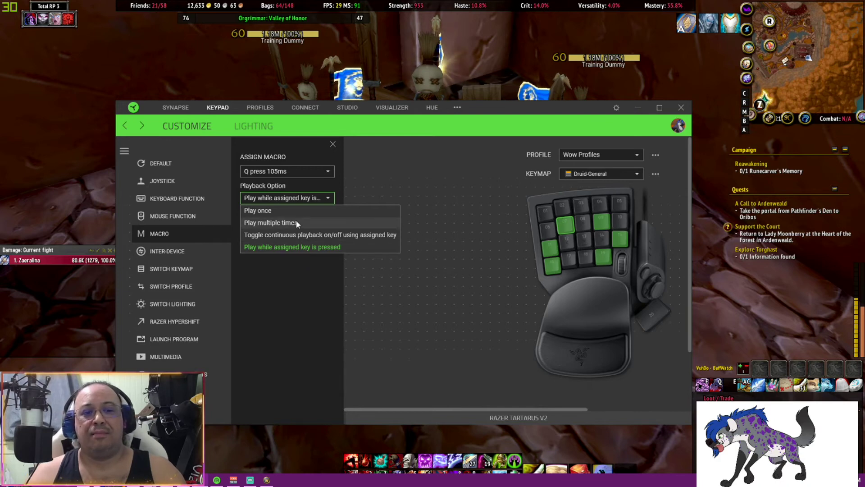
click(306, 269)
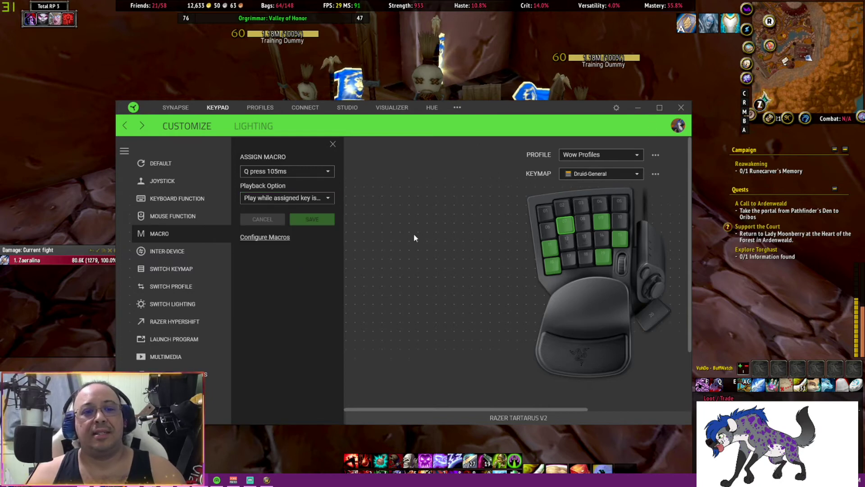
Step: Return to World of Warcraft, target the Raider's Training Dummy and walk up to it
click(580, 100)
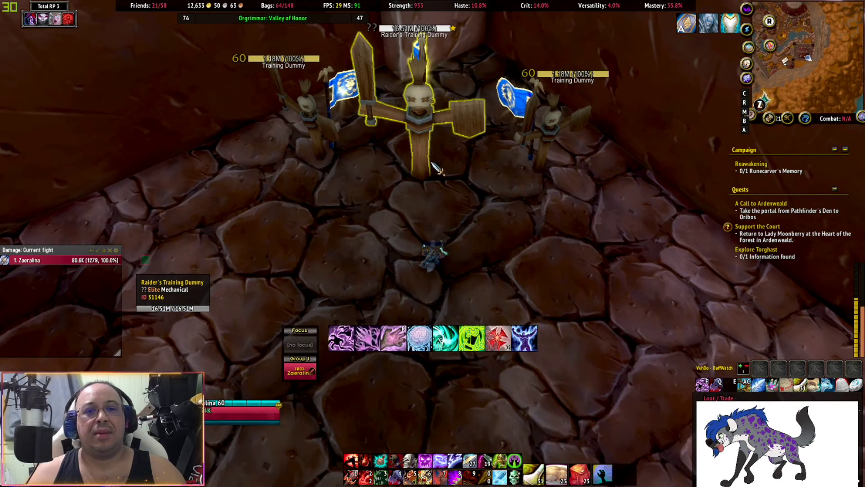
click(442, 168)
key(w)
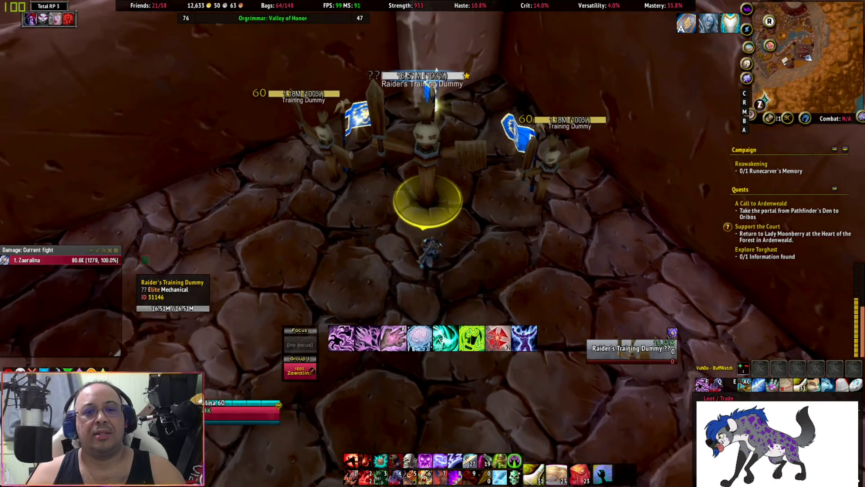
Step: Run the DKBLOOD macro on the Raider's Training Dummy, firing the Blood rotation with Dancing Rune Weapon, Death and Decay and Abomination Limb
key(8)
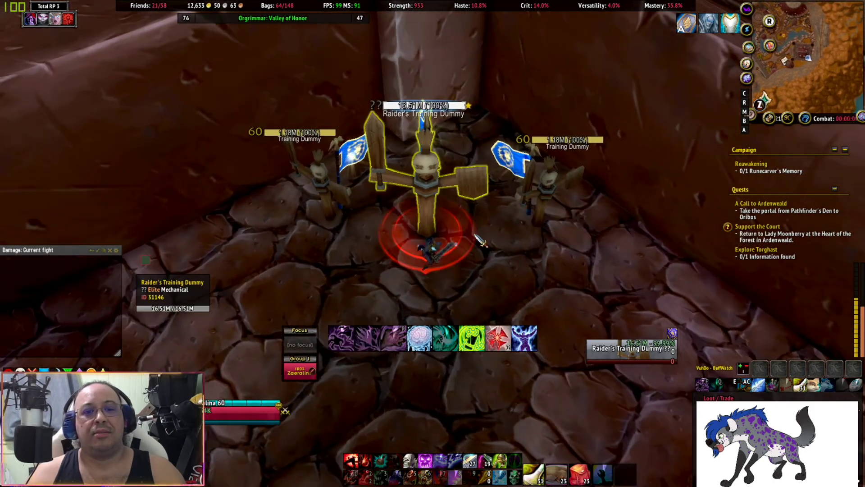
key(shift+2)
key(shift+minus)
key(8)
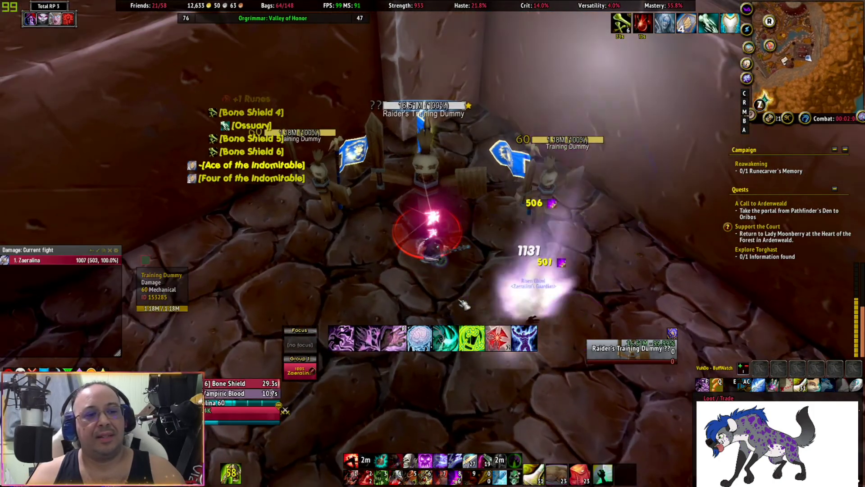
key(2)
key(2)
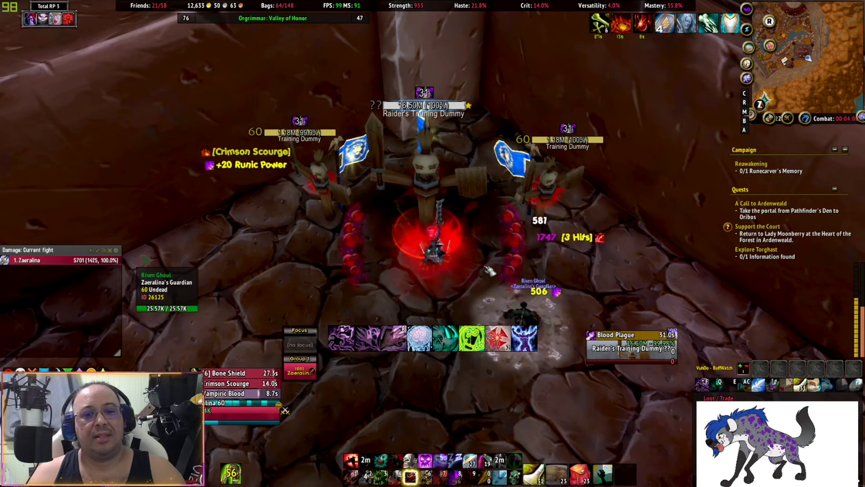
key(1)
key(6)
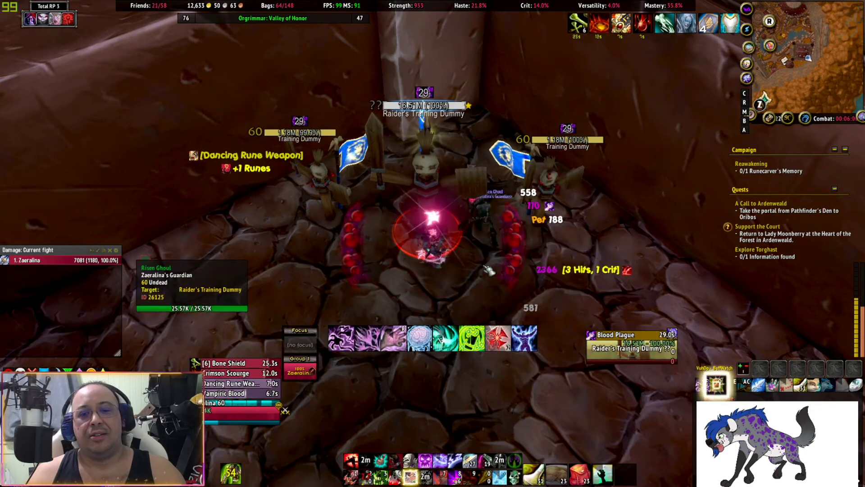
key(5)
key(1)
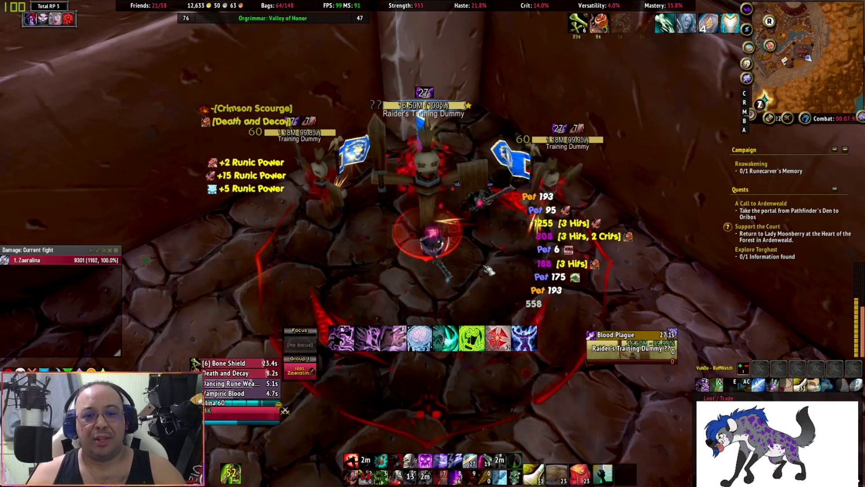
key(1)
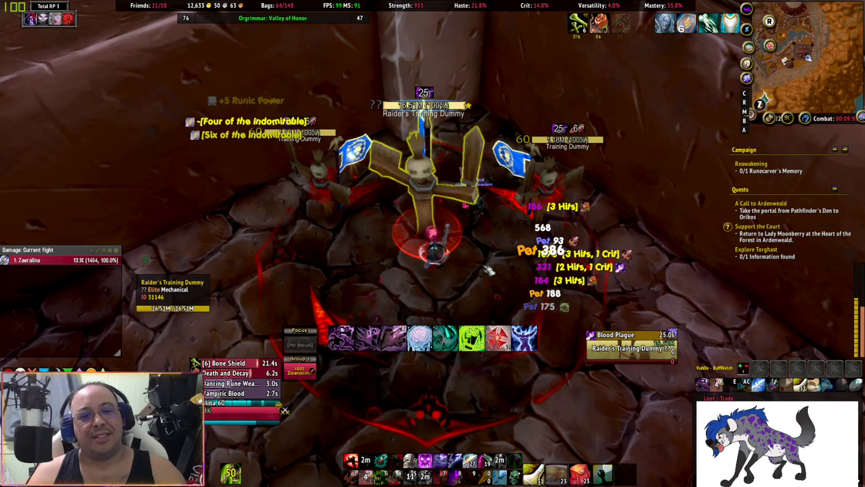
key(2)
key(q)
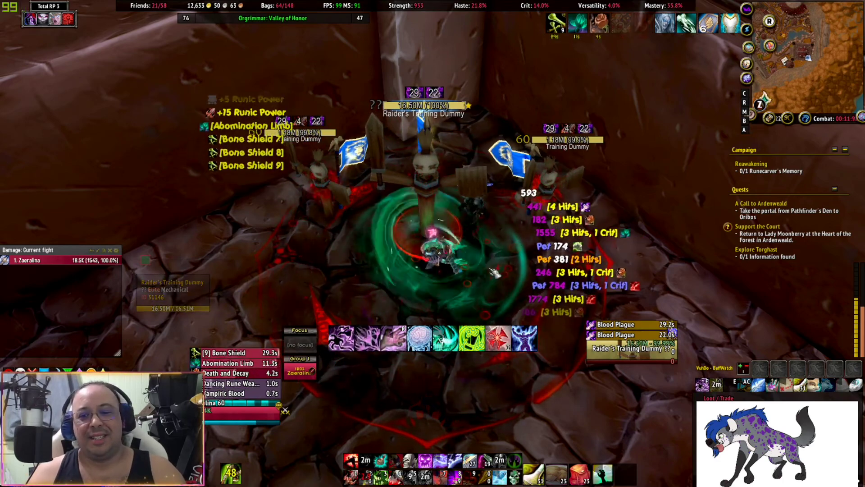
key(1)
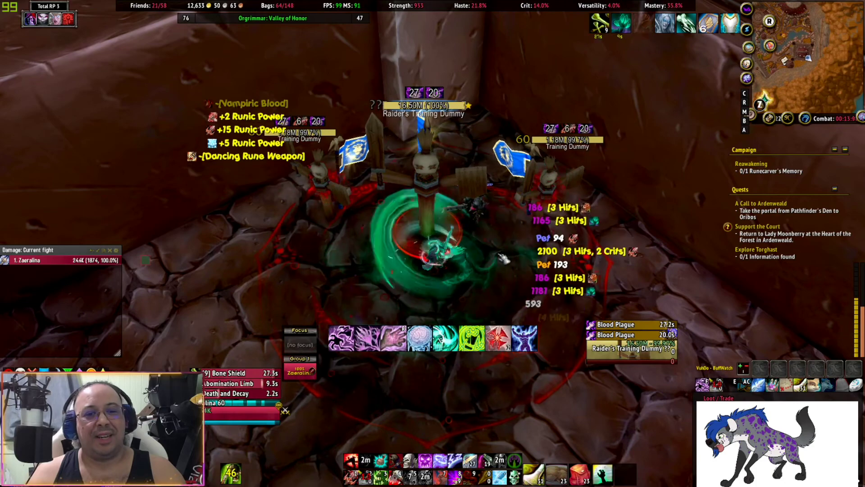
key(1)
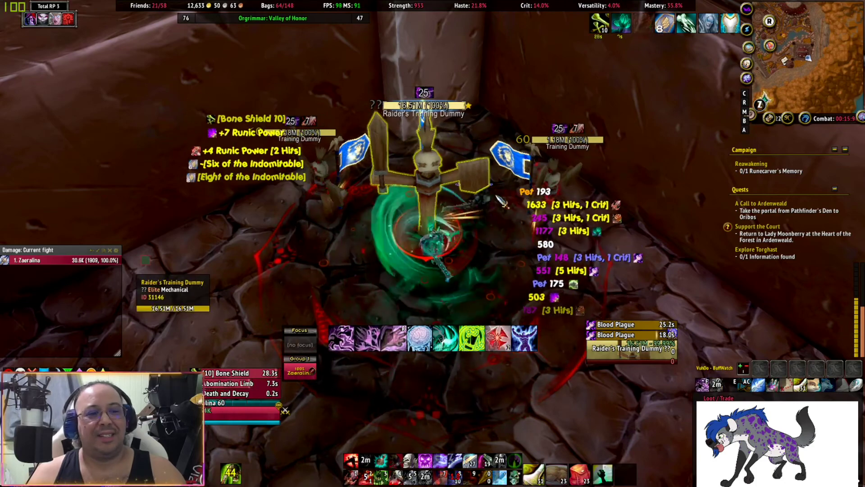
key(1)
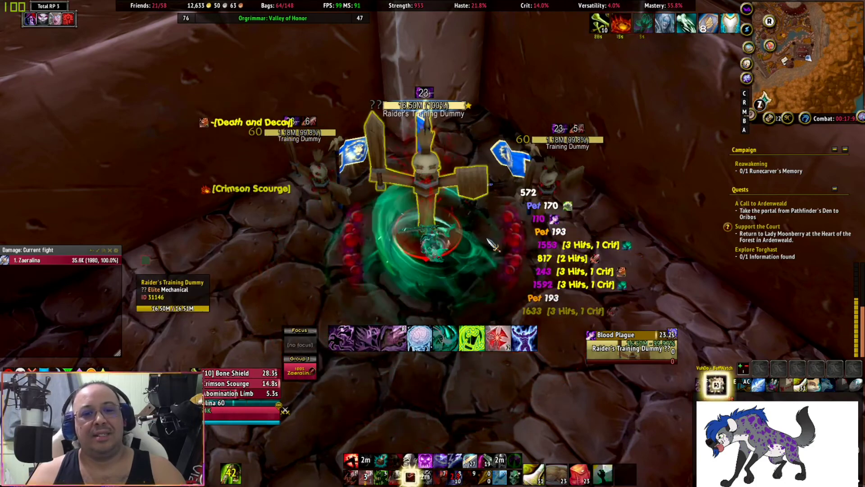
key(4)
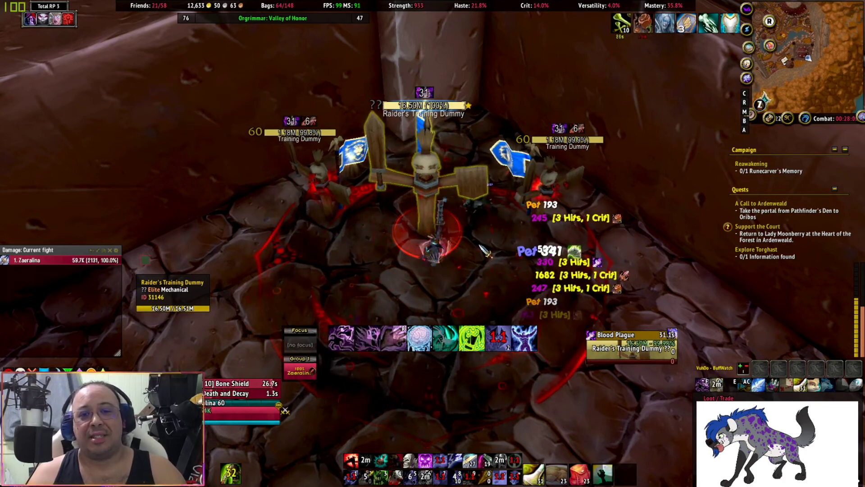
Step: Continue the macro rotation on the dummies with added Death Strike casts, and back away from them to stop attacking
key(4)
mouse_move(499, 240)
mouse_down()
mouse_move(498, 306)
mouse_move(498, 243)
mouse_up()
key(1)
key(5)
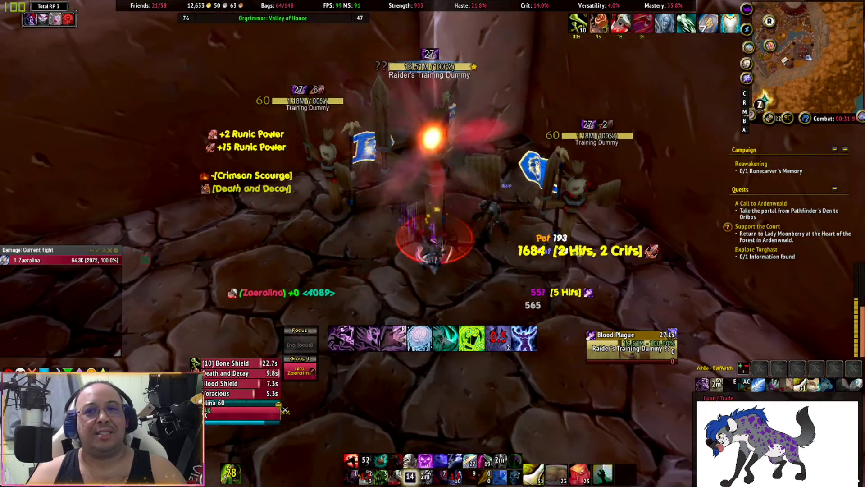
key(2)
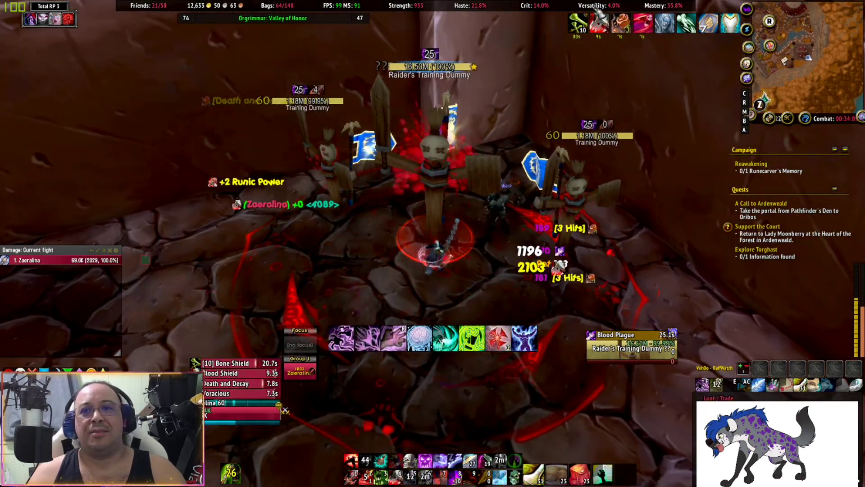
key(1)
key(2)
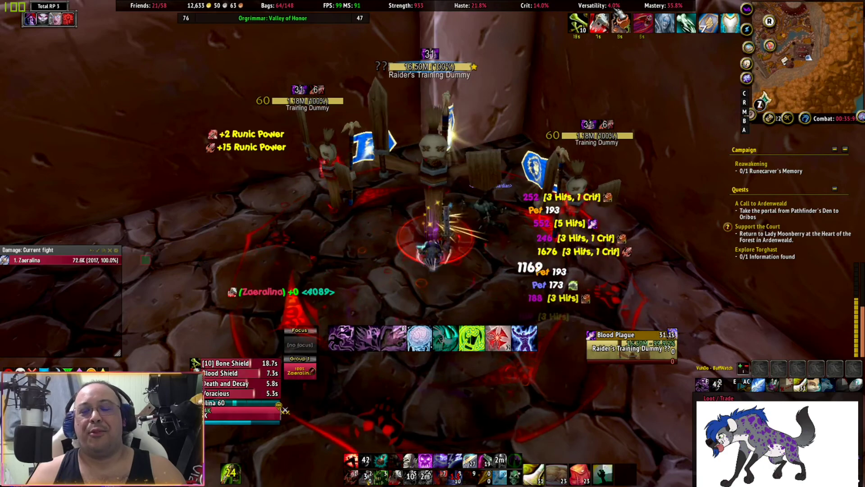
key(4)
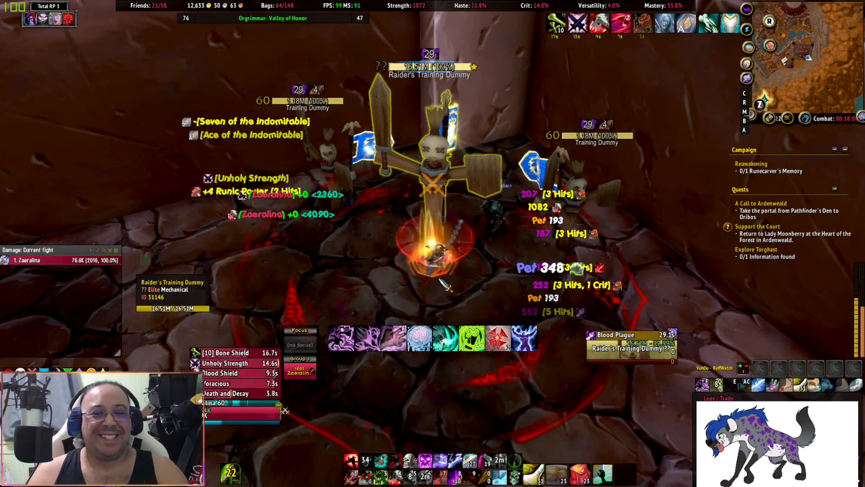
key(8)
mouse_move(489, 212)
mouse_down()
mouse_move(489, 255)
mouse_move(489, 205)
mouse_up()
key(2)
key(4)
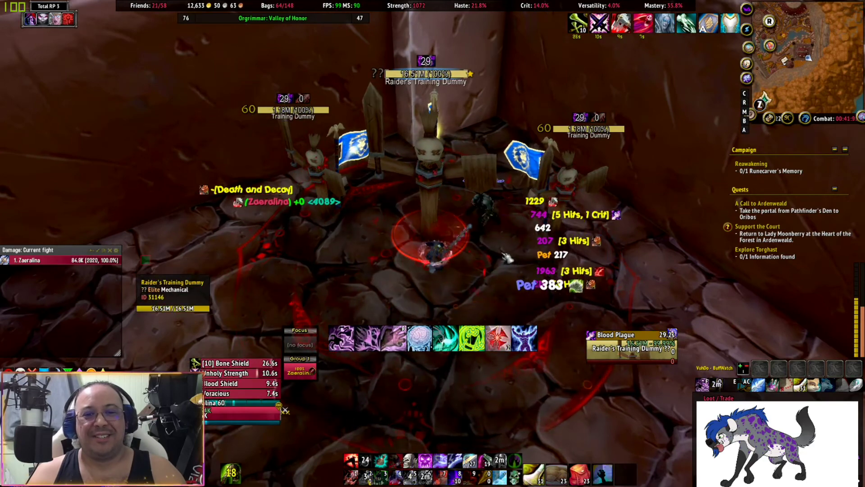
key(1)
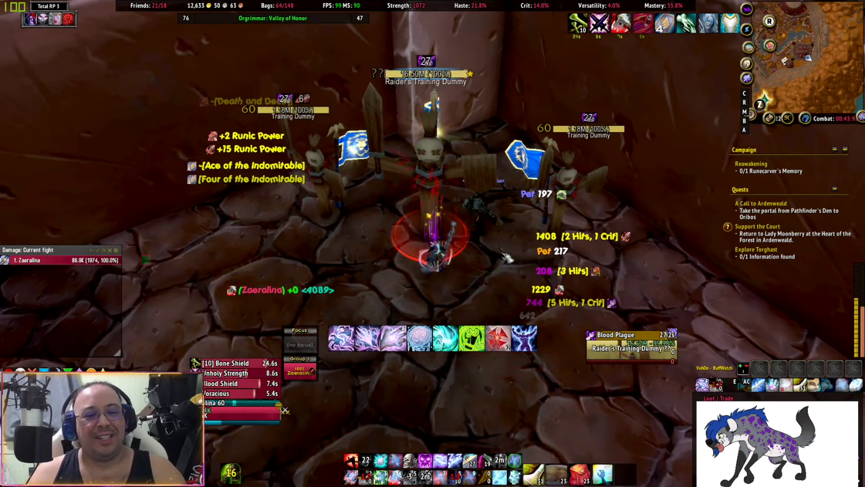
drag(503, 254, 491, 282)
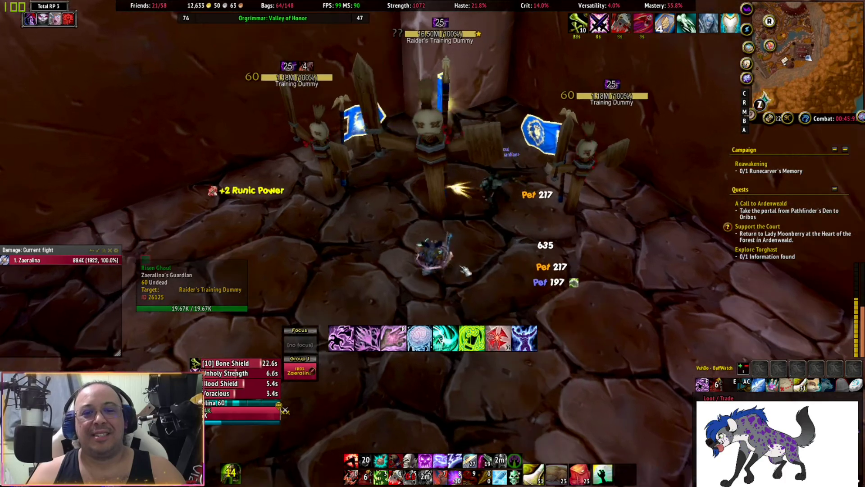
drag(451, 181, 439, 201)
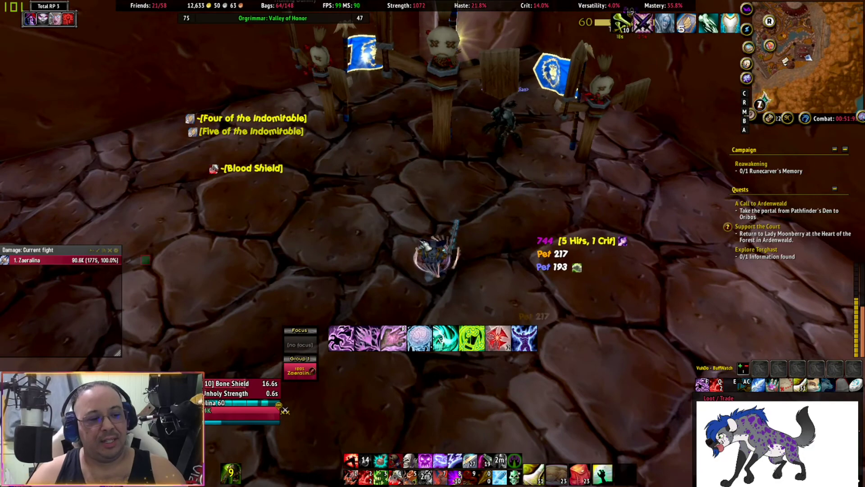
Step: Open the DKBLOOD sequence for editing, review the spells in version 4, and close the Sequence Editor
key(Return)
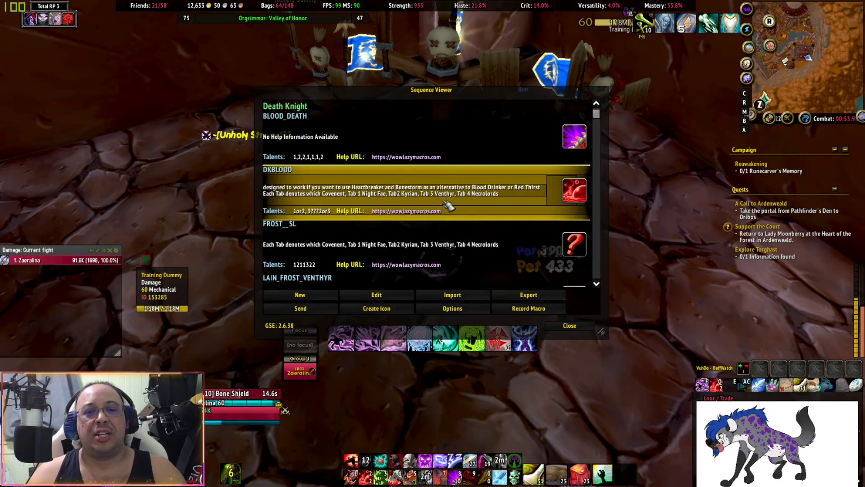
double_click(447, 201)
click(491, 142)
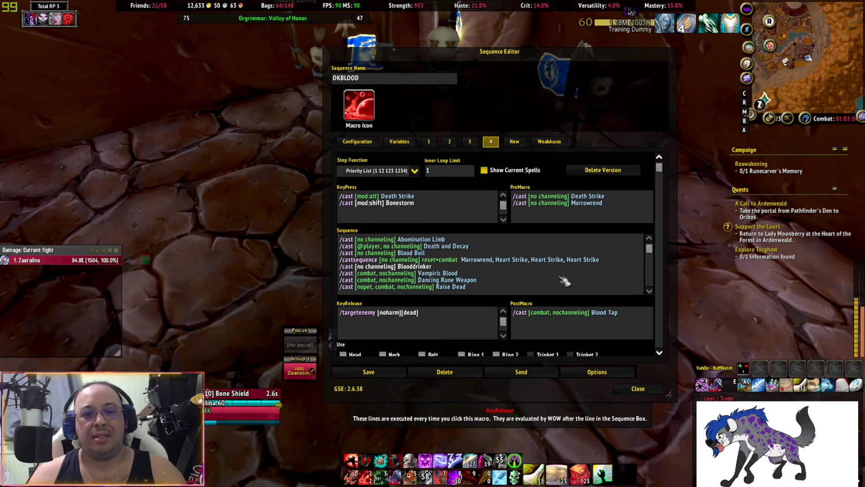
click(639, 390)
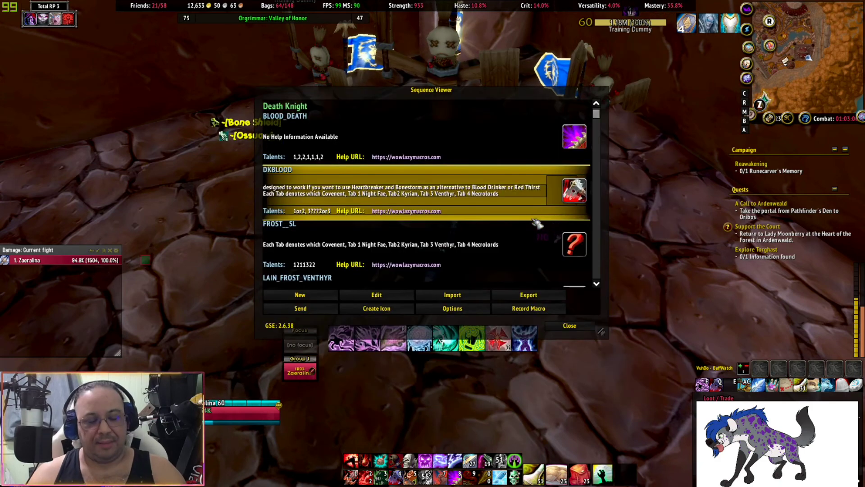
Step: Check the Blooddrinker talent against the macro's talent notes, and close the Sequence Viewer and the talents
key(n)
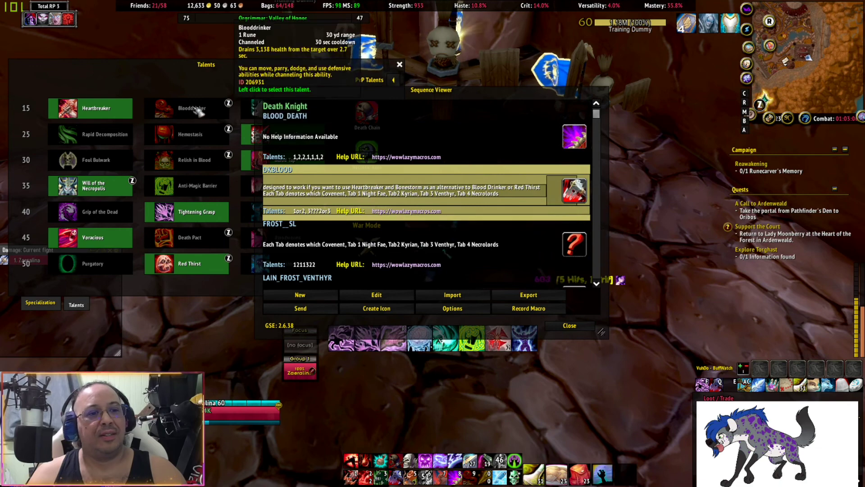
click(570, 326)
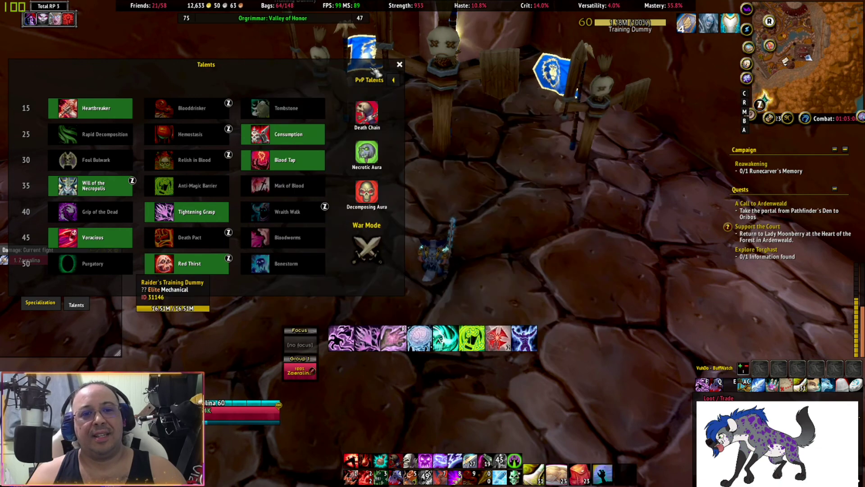
click(400, 65)
key(w)
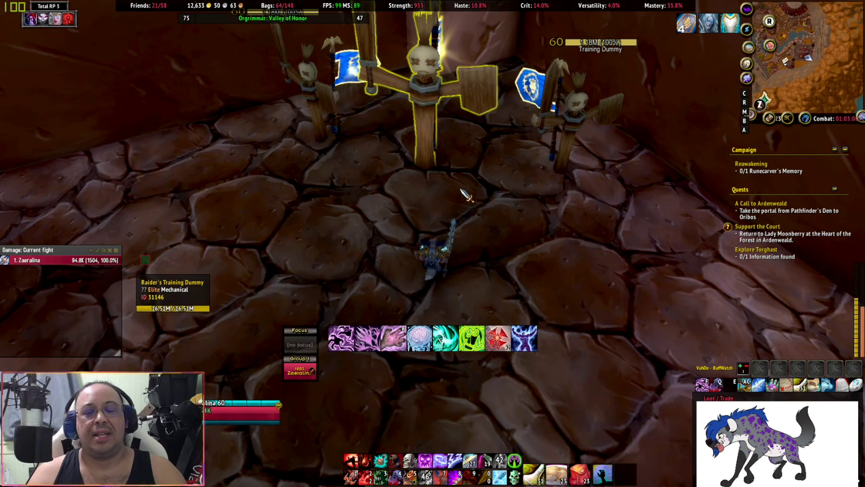
key(w)
key(s)
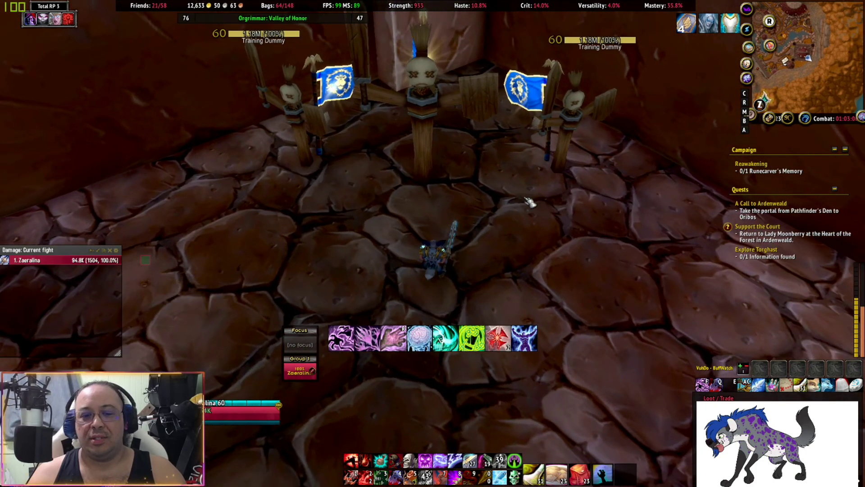
drag(457, 252, 432, 230)
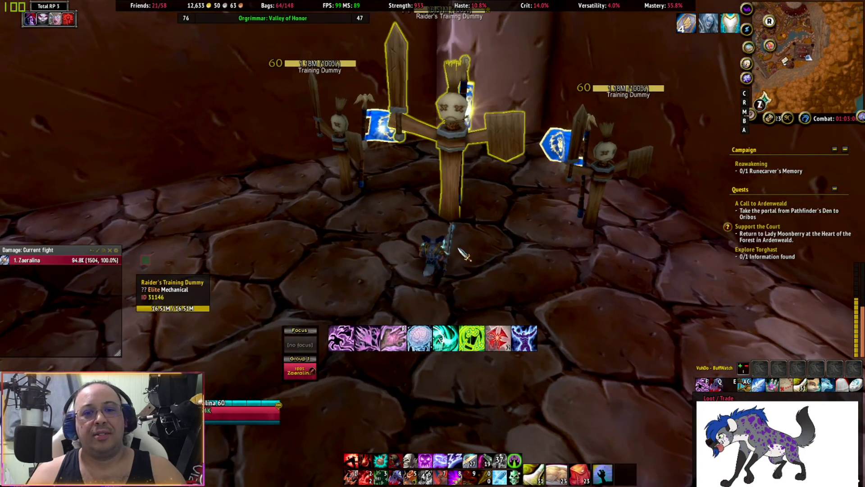